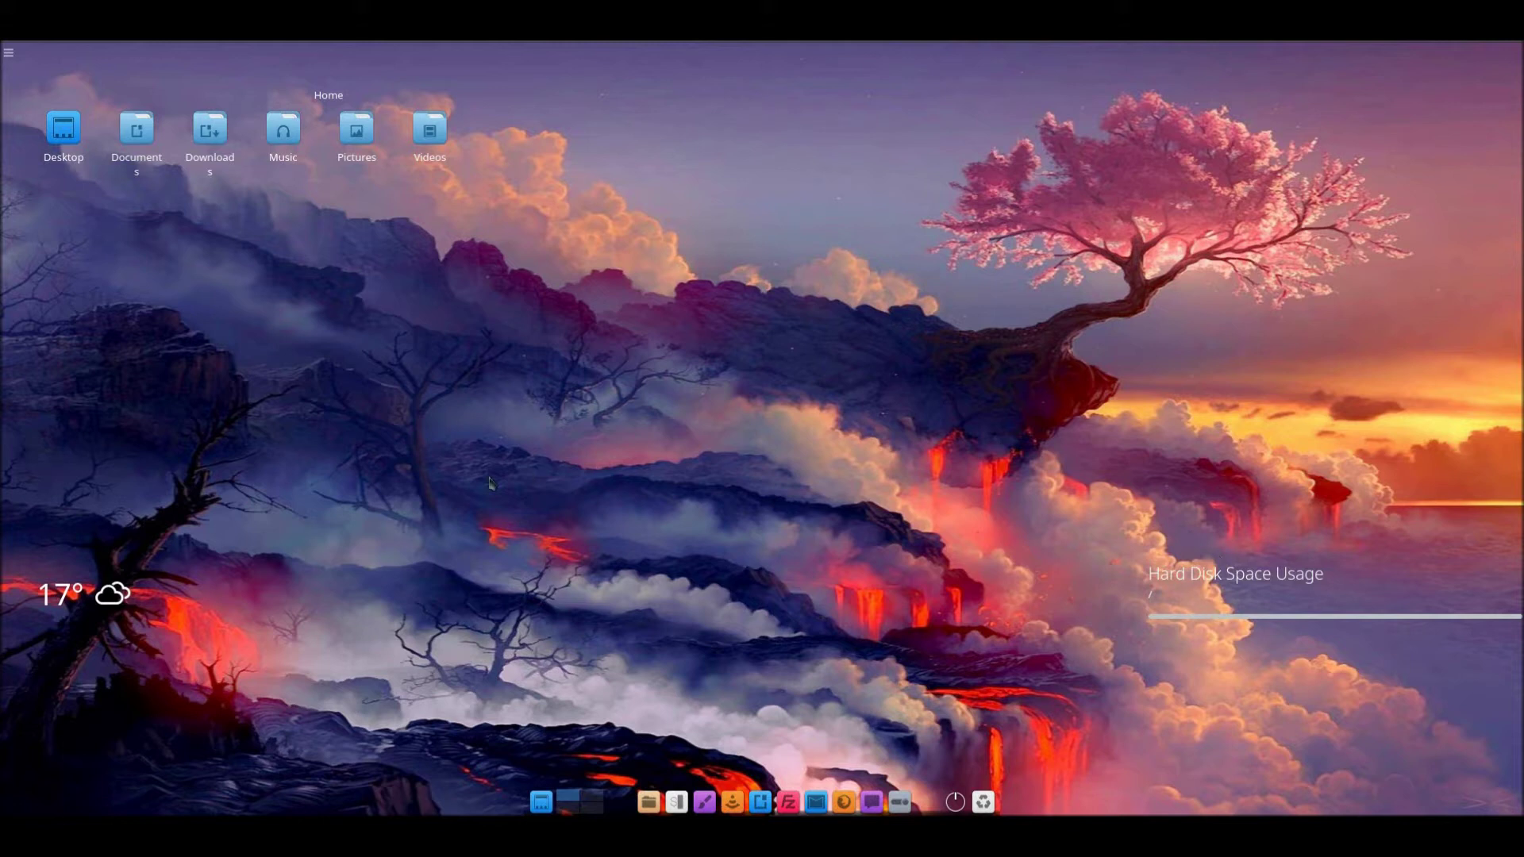
Apply the Oxygen look and feel from the Workspace Theme settings, using the desktop layout from the theme.
mouse_move(80, 606)
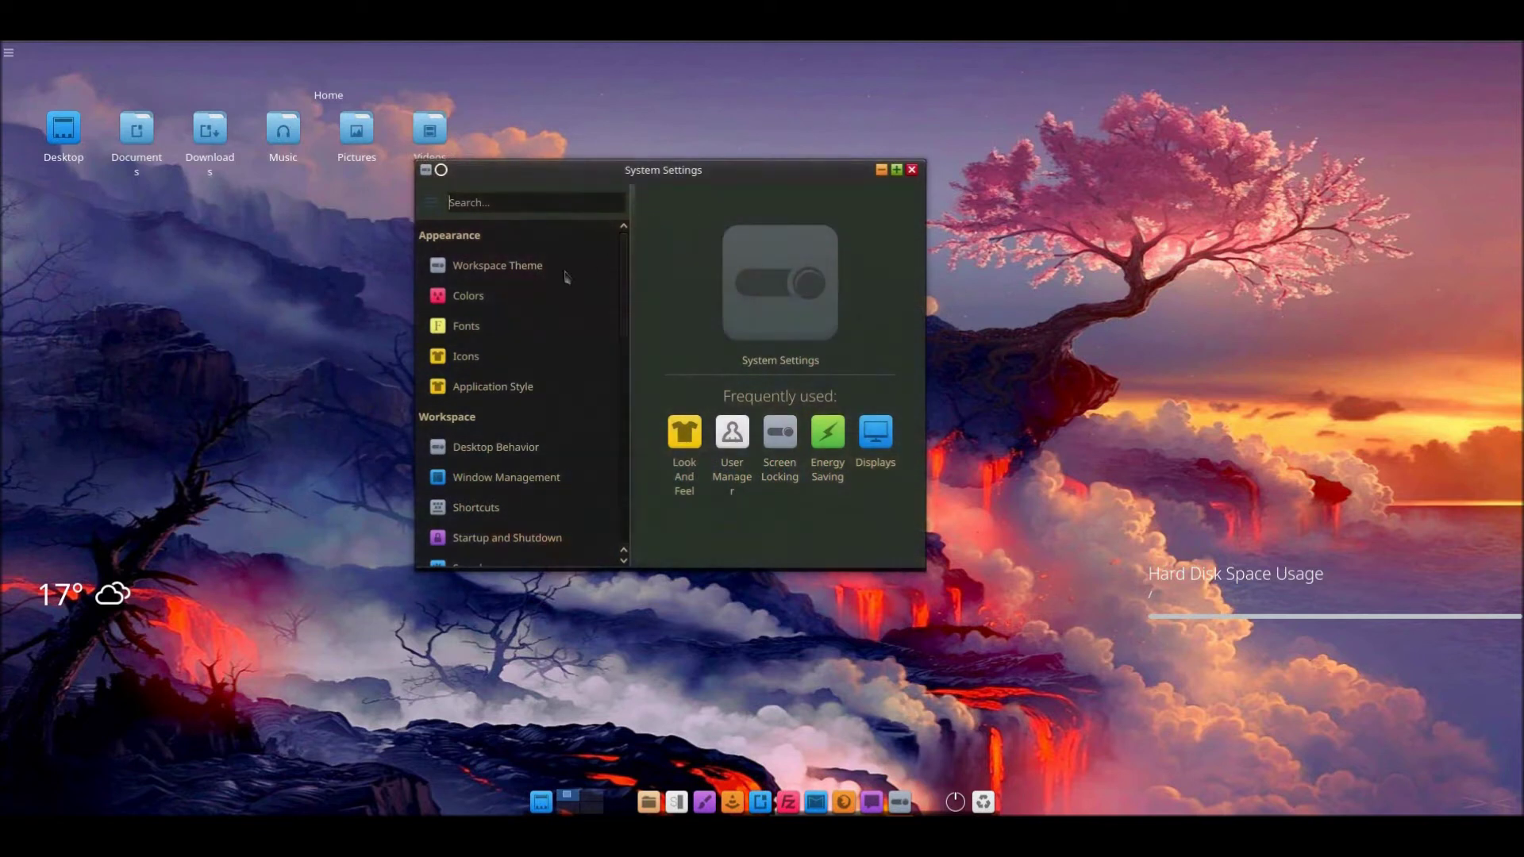
click(533, 270)
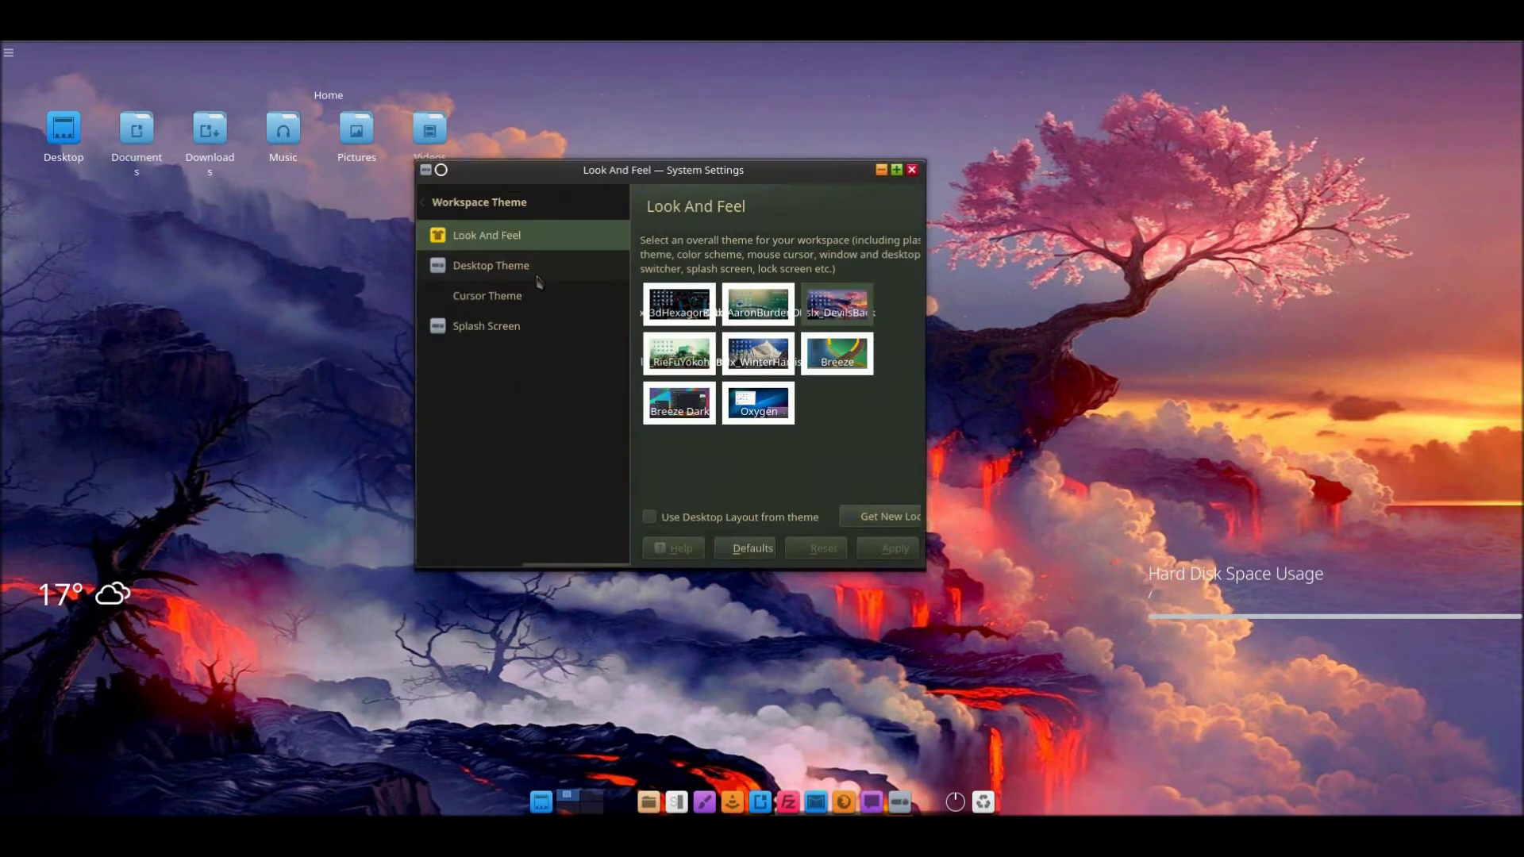
click(687, 517)
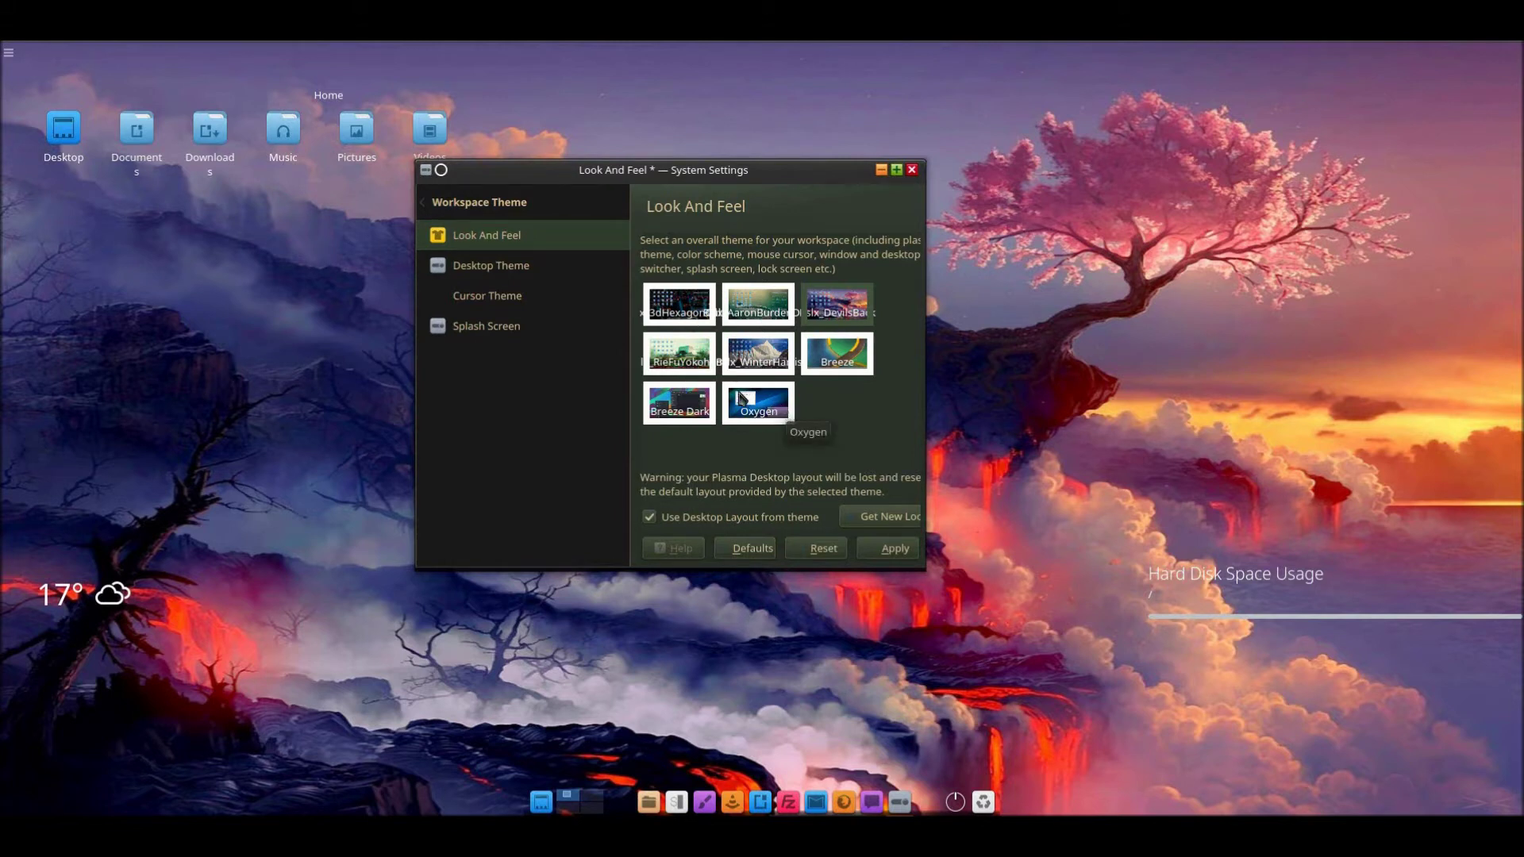
click(755, 397)
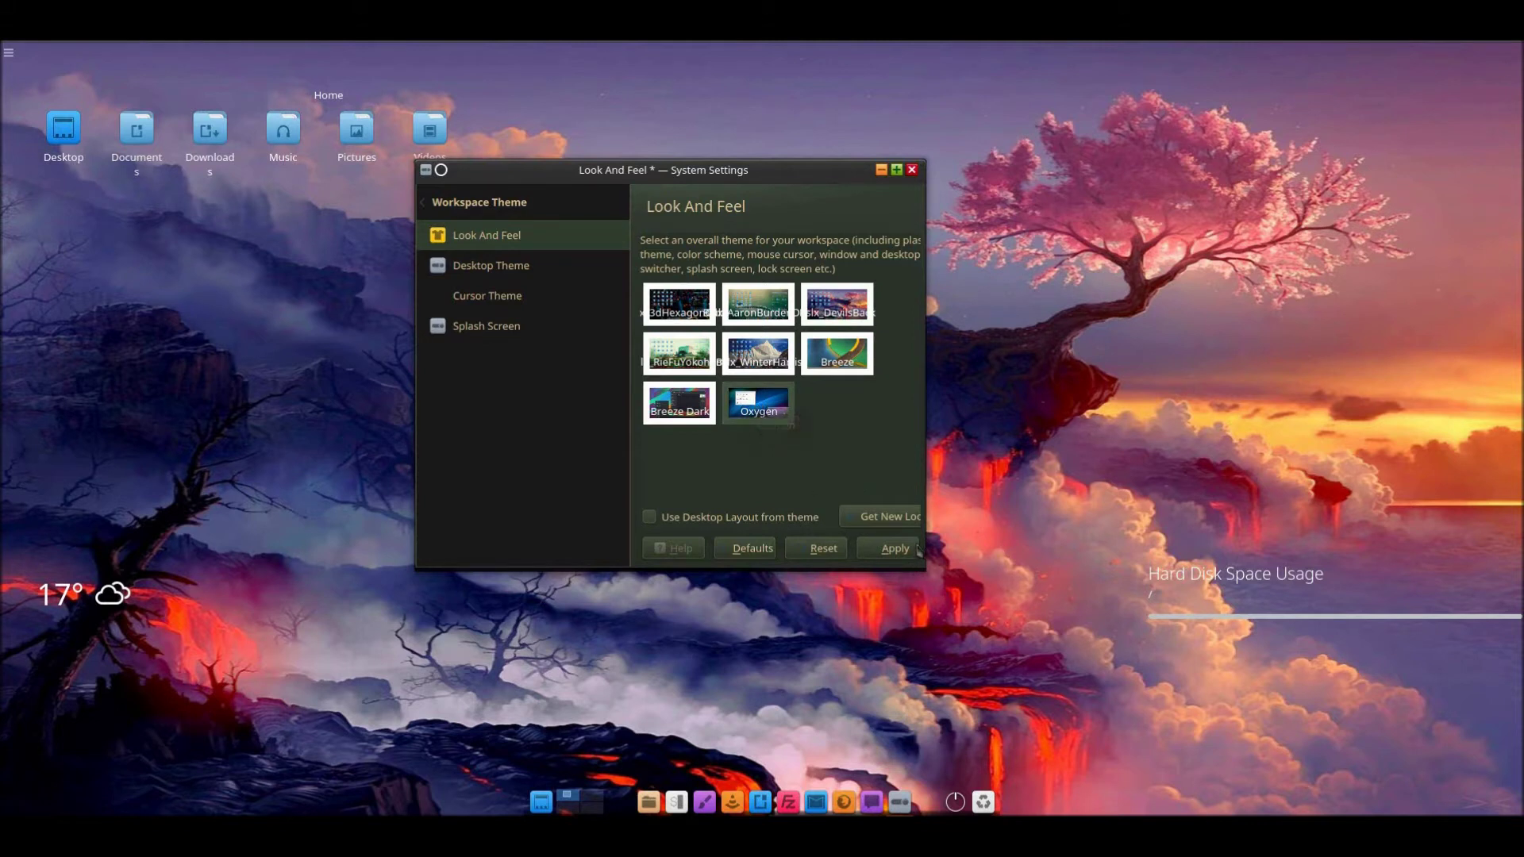
click(762, 517)
click(889, 549)
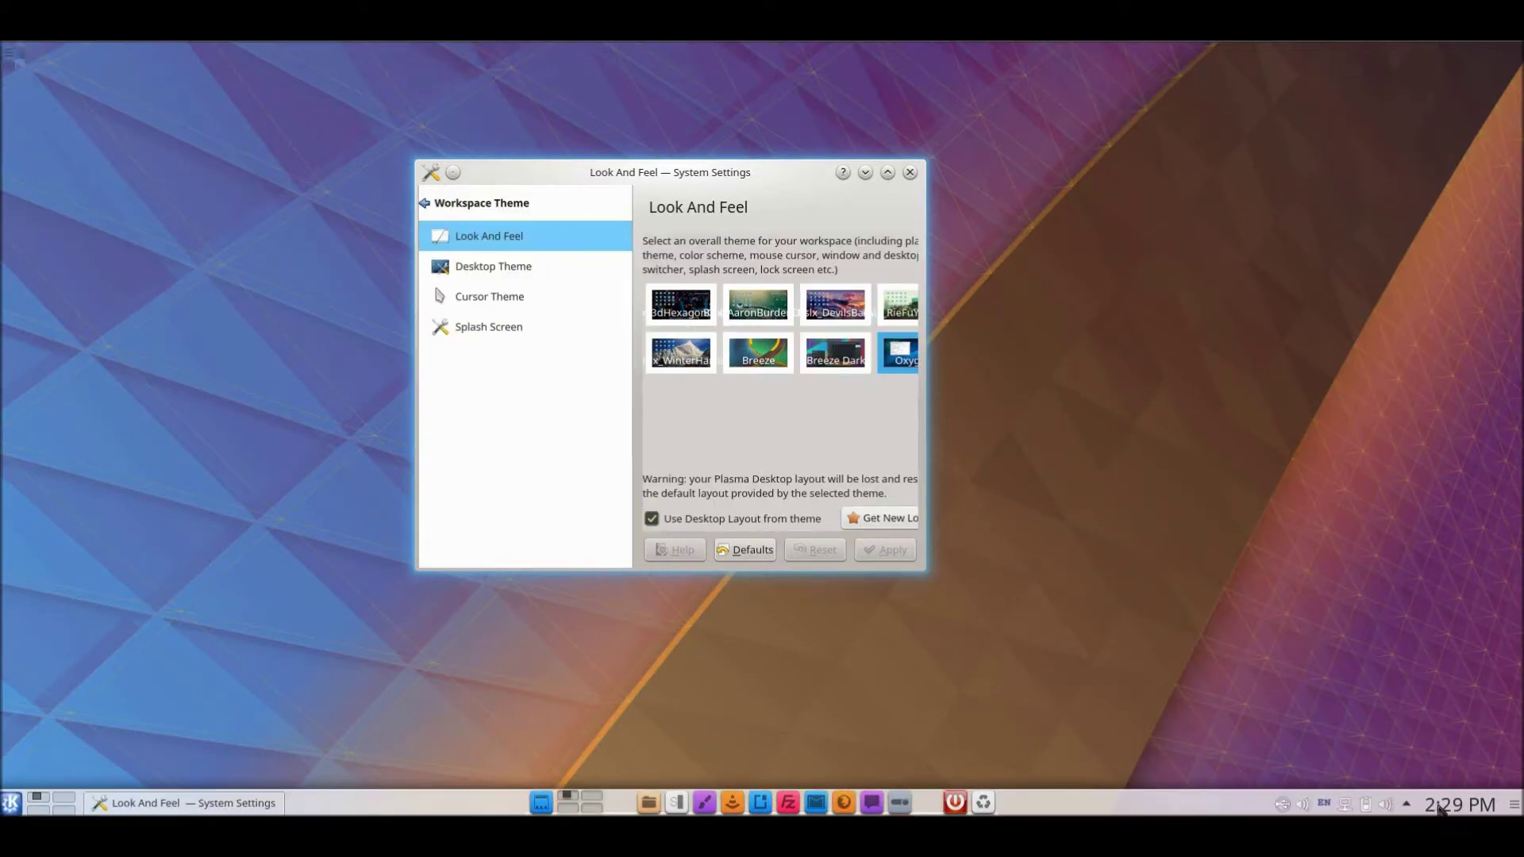
Check the clock's date details and the application launcher's session and system options, and close the launcher.
mouse_move(1439, 808)
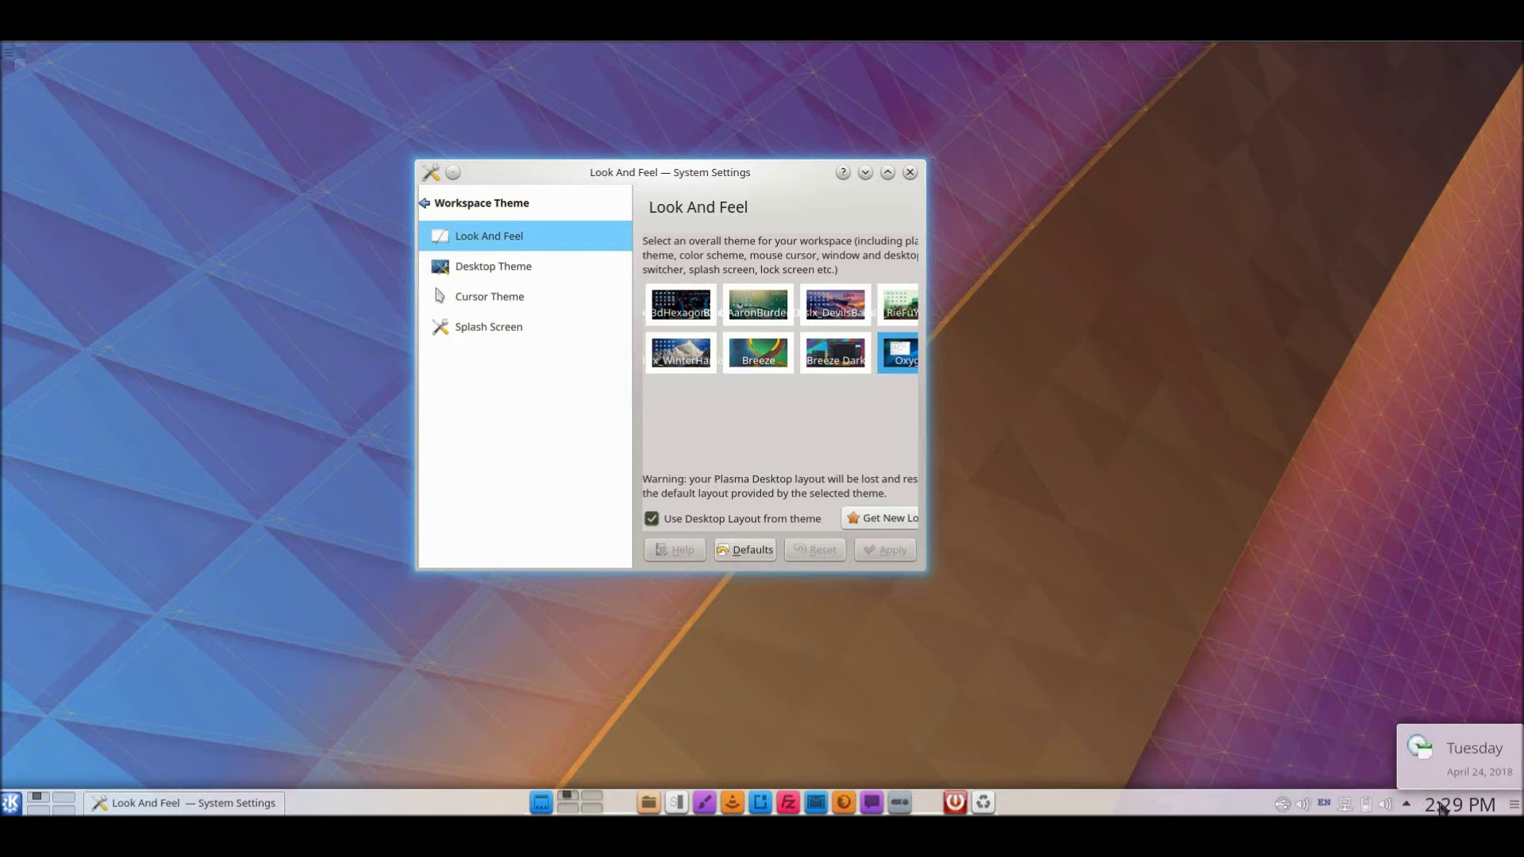
click(13, 805)
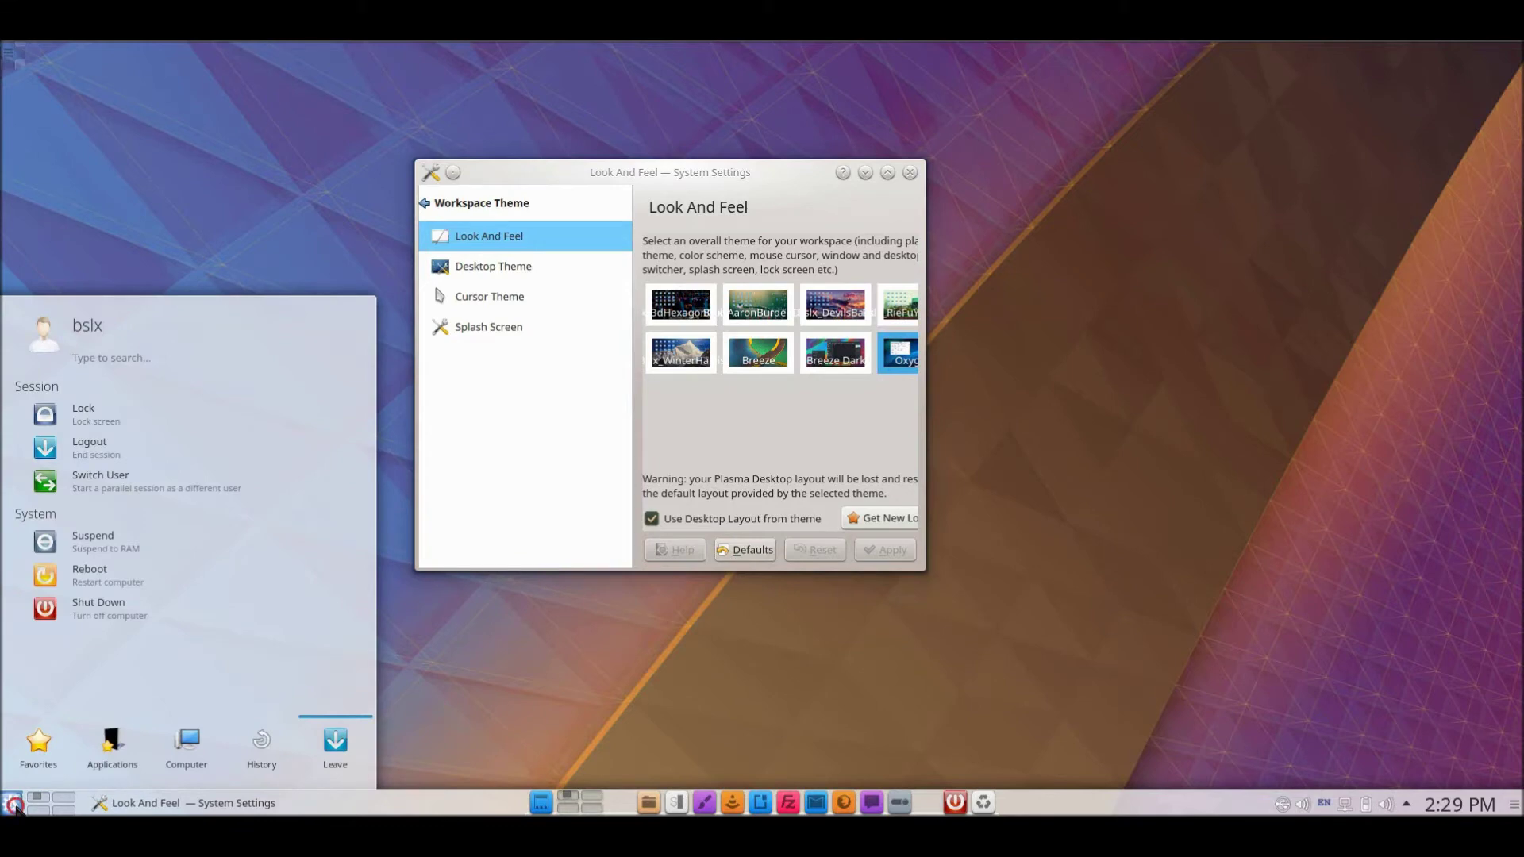
click(14, 806)
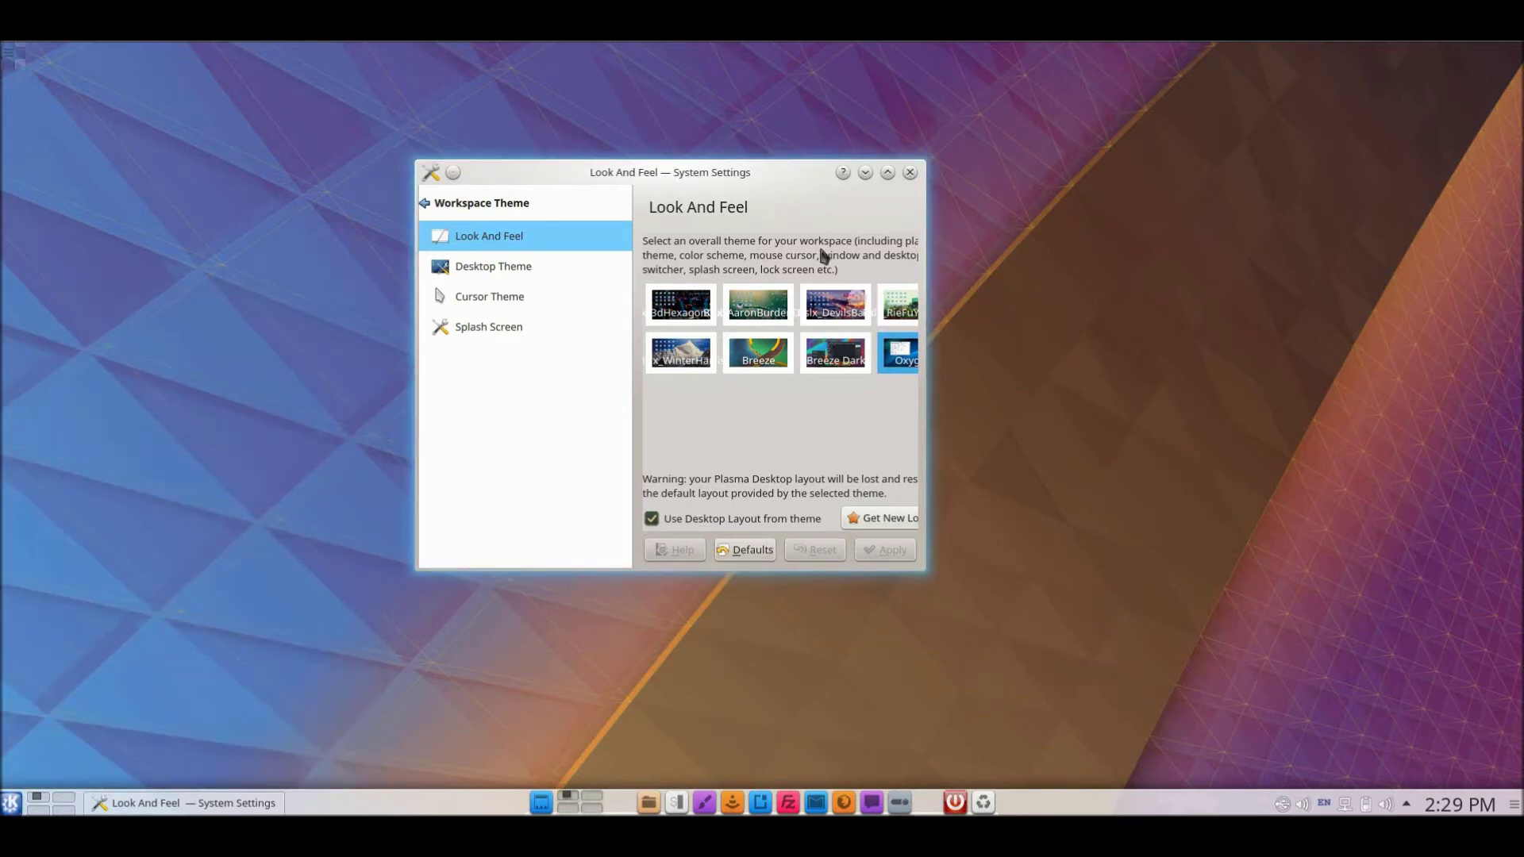
Apply the Bslx_WinterHarris look and feel with its desktop layout, and reposition the restored System Settings window.
click(888, 172)
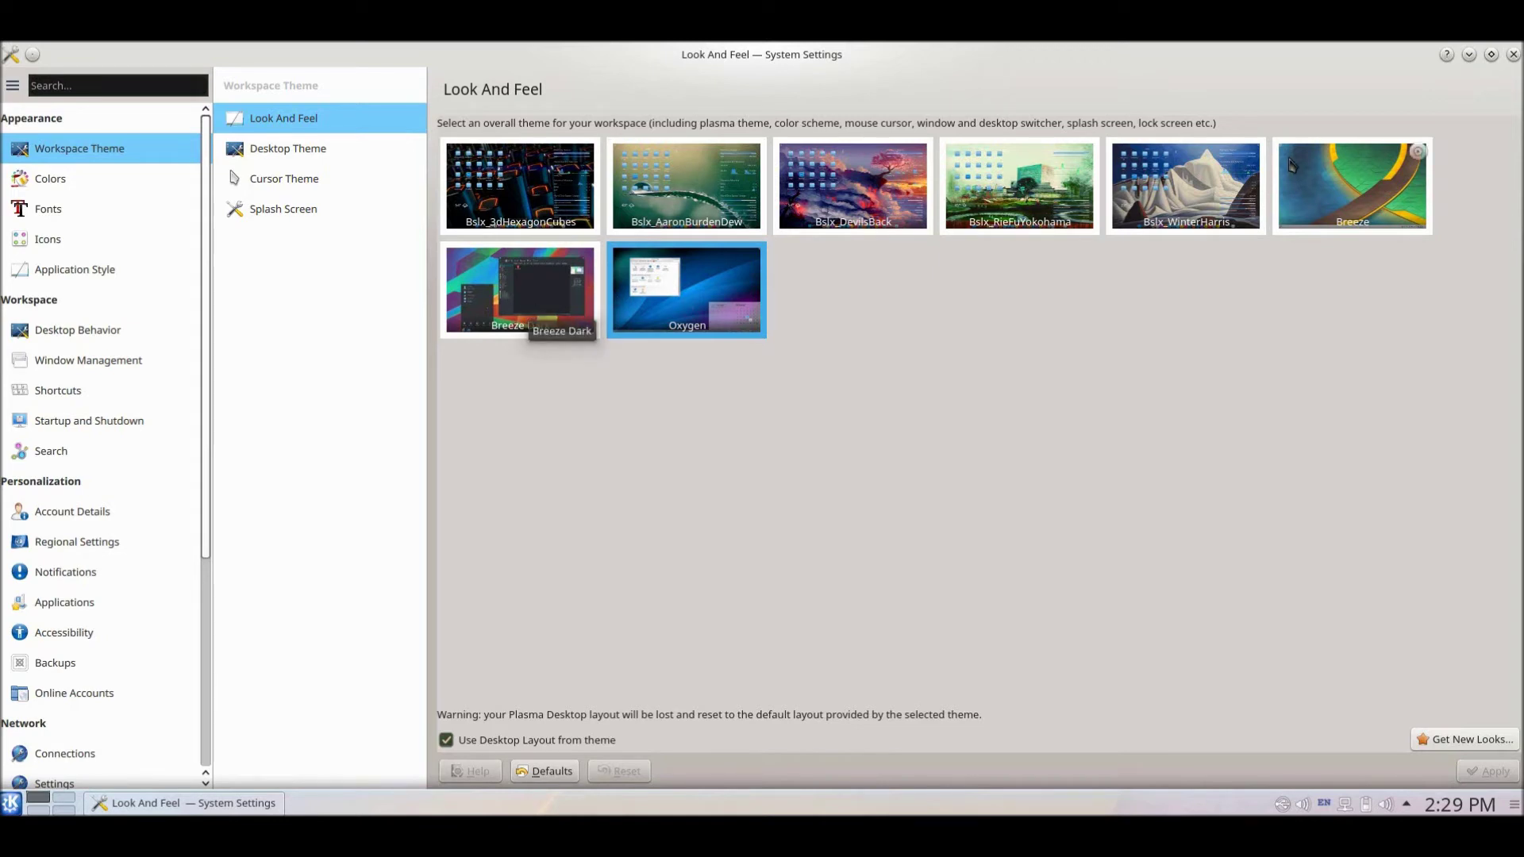
click(1188, 198)
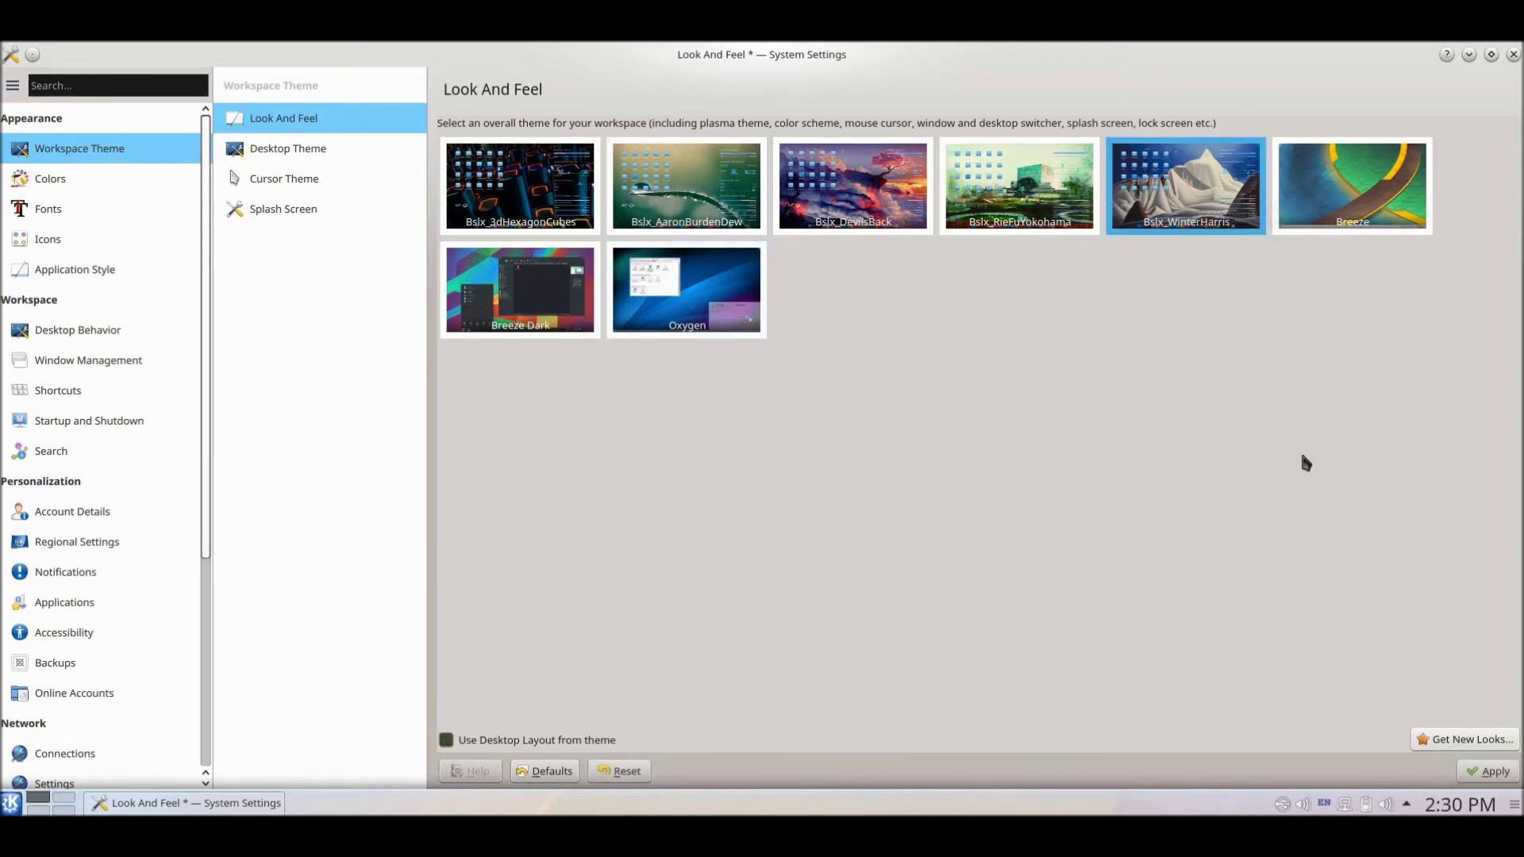
click(509, 740)
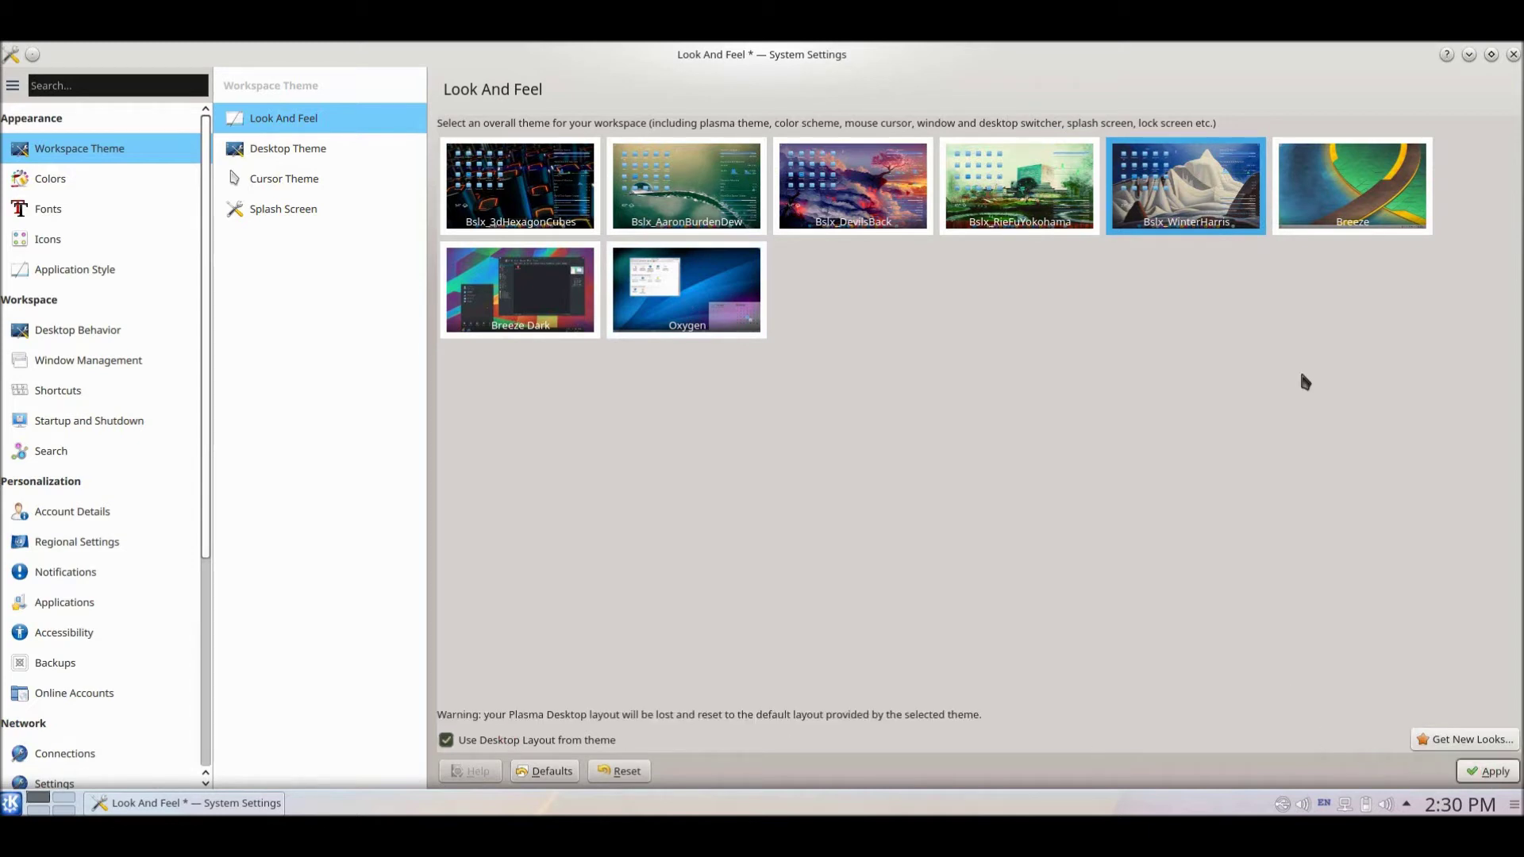
click(1492, 55)
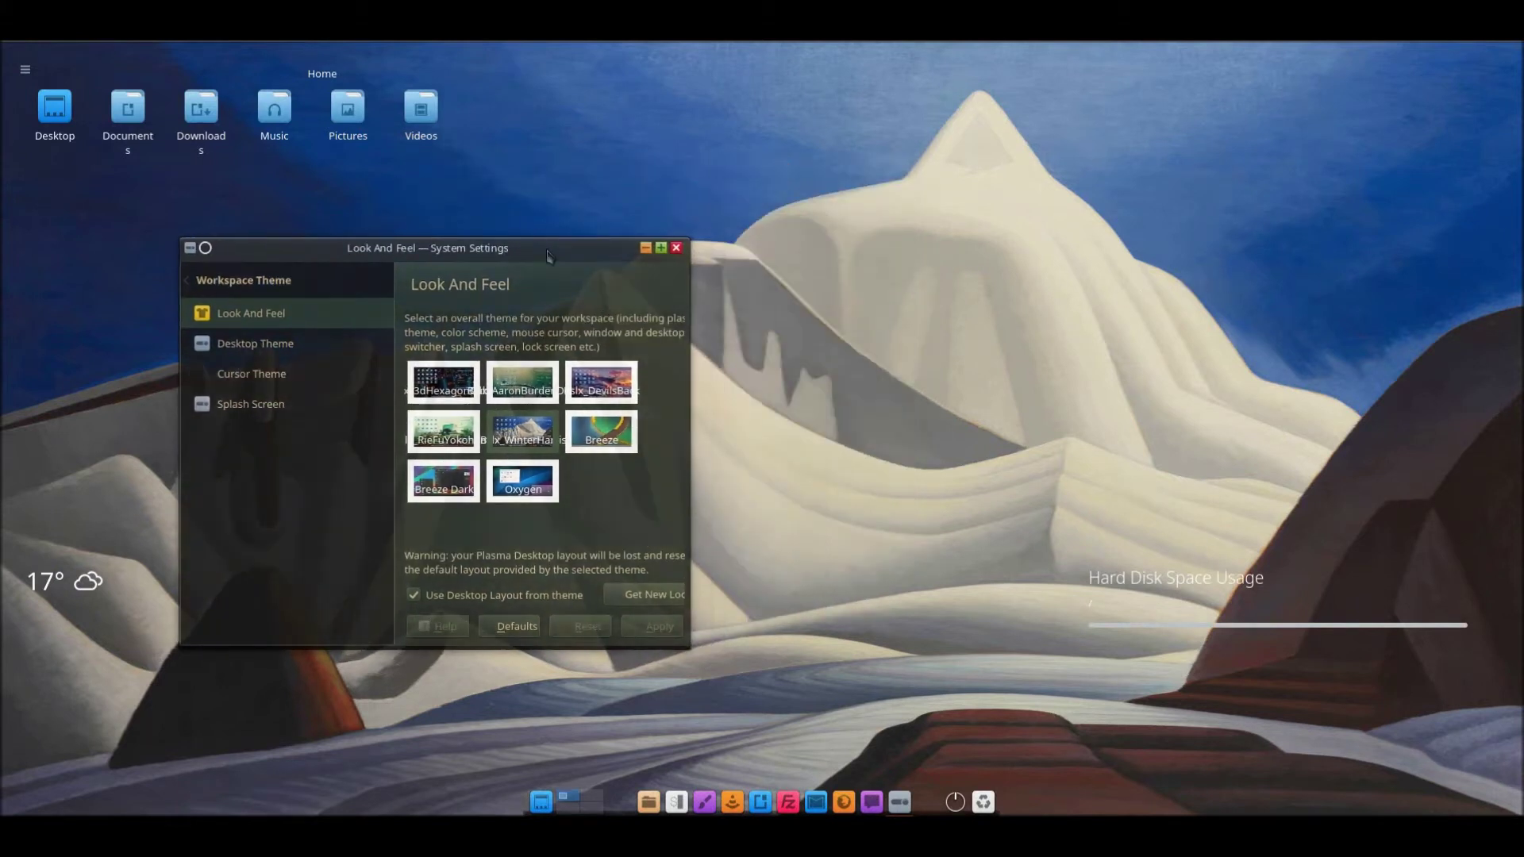
drag(571, 253, 984, 176)
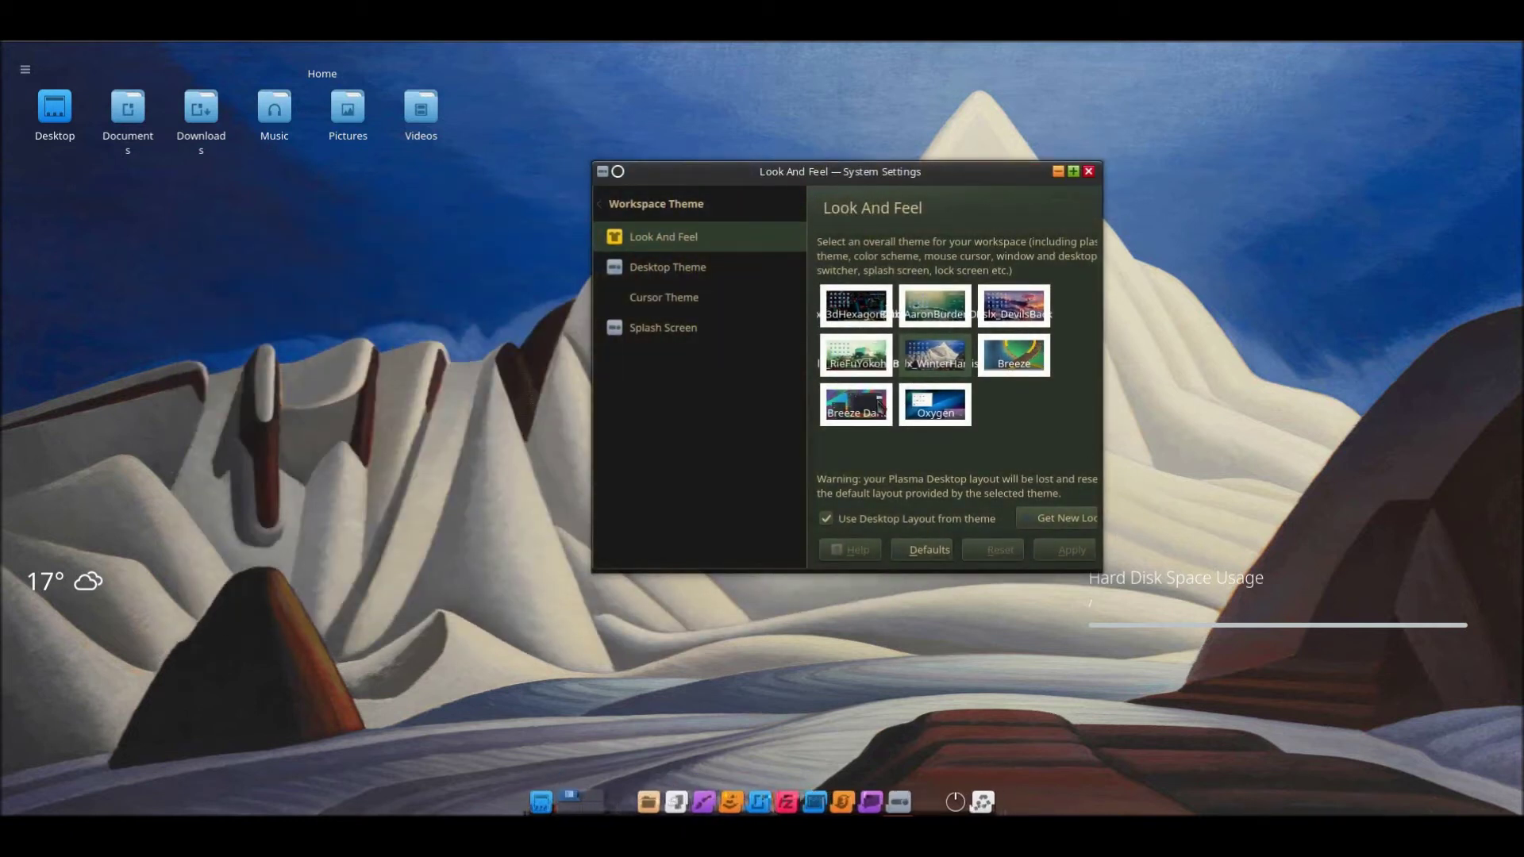
Apply the Breeze Dark look and feel, using the desktop layout from the theme.
click(879, 406)
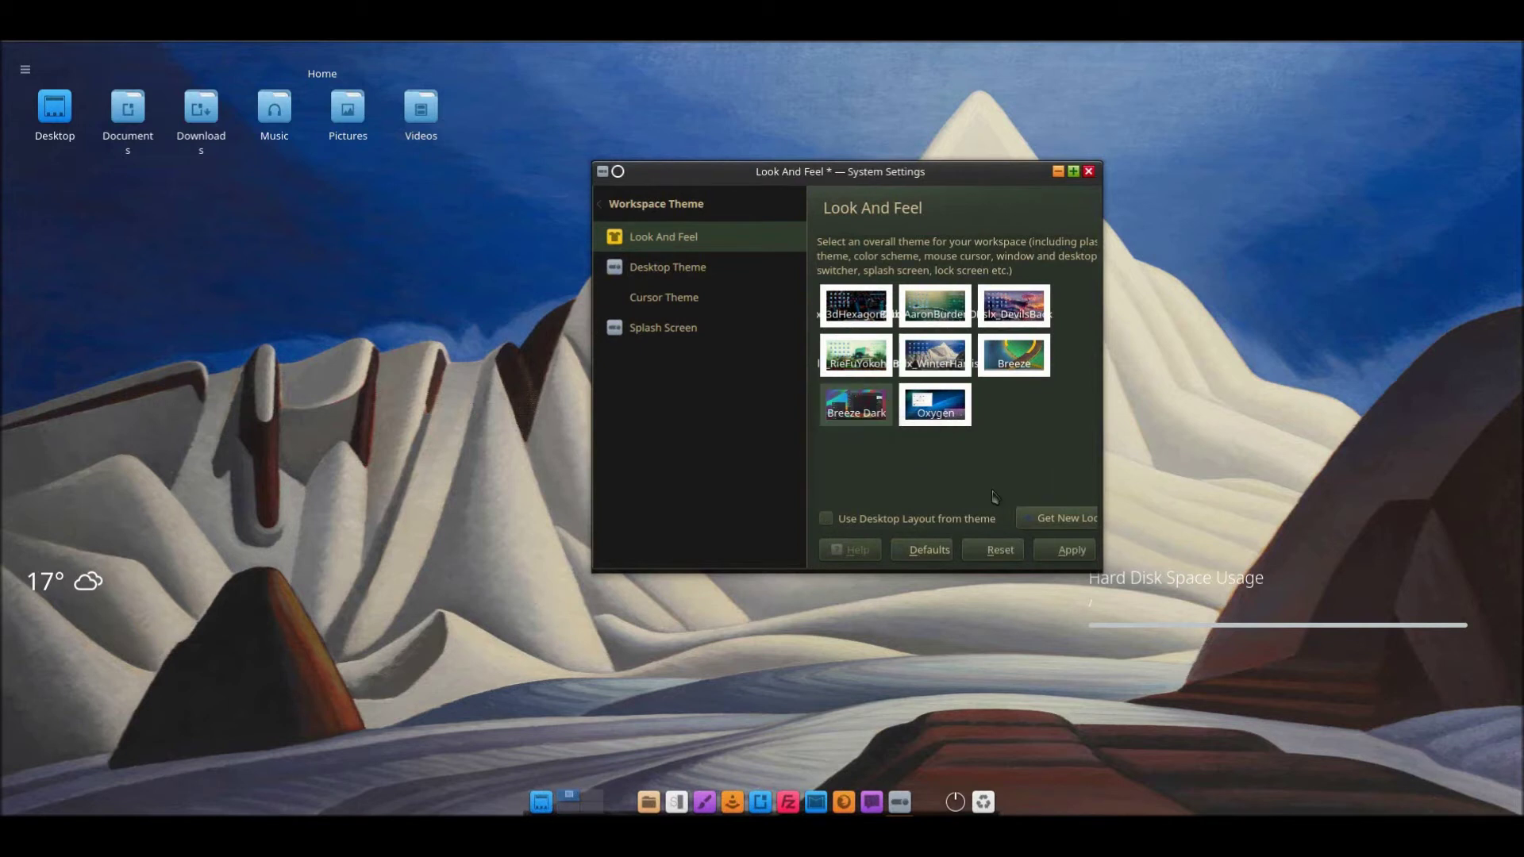
click(942, 522)
click(1088, 550)
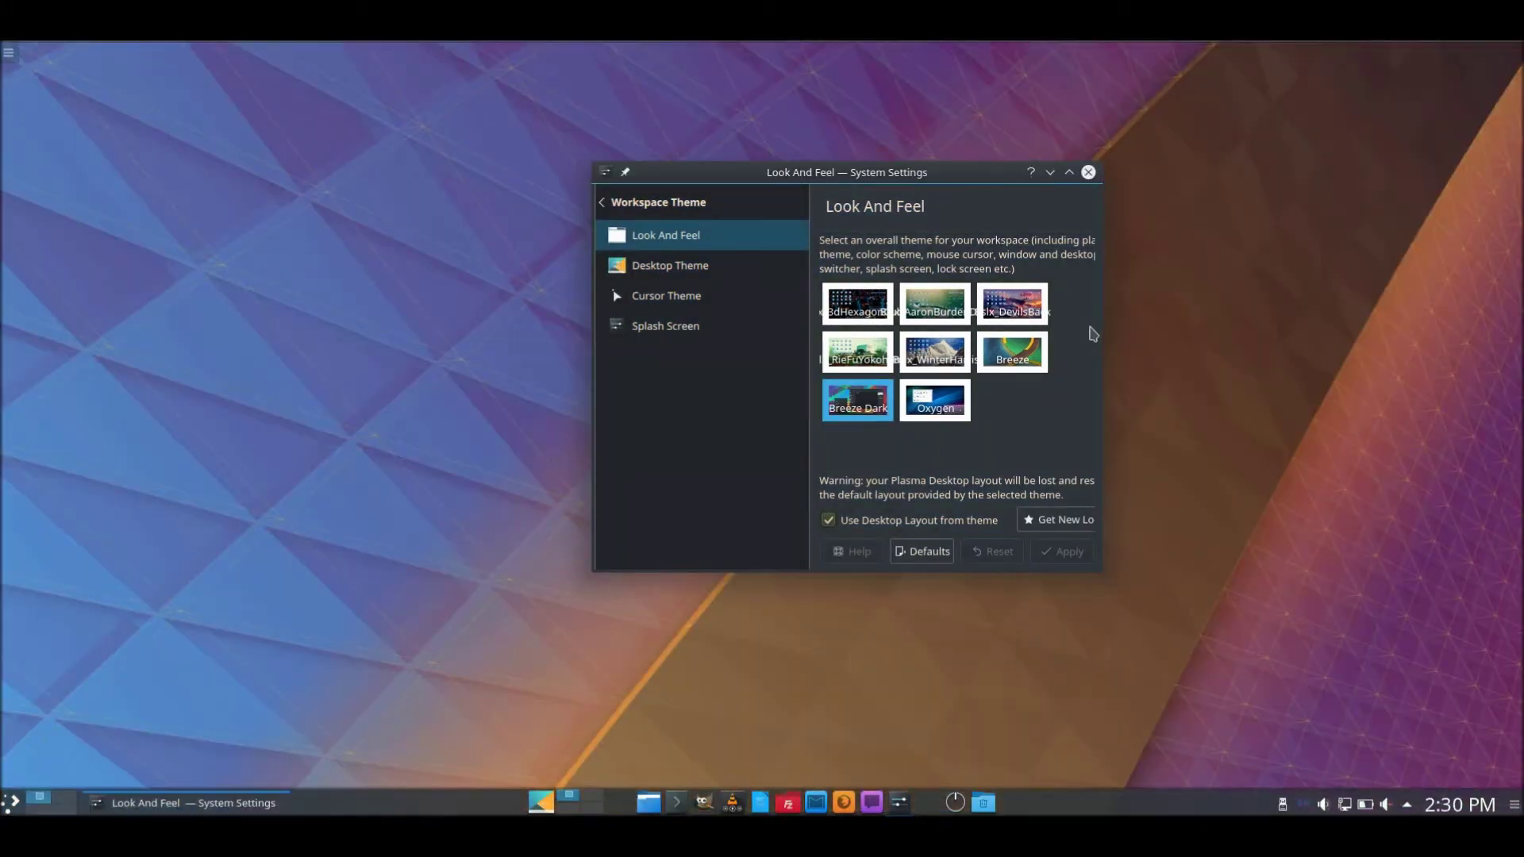
Look through the application launcher's favorites and the full list of programs in the Utilities category.
click(8, 804)
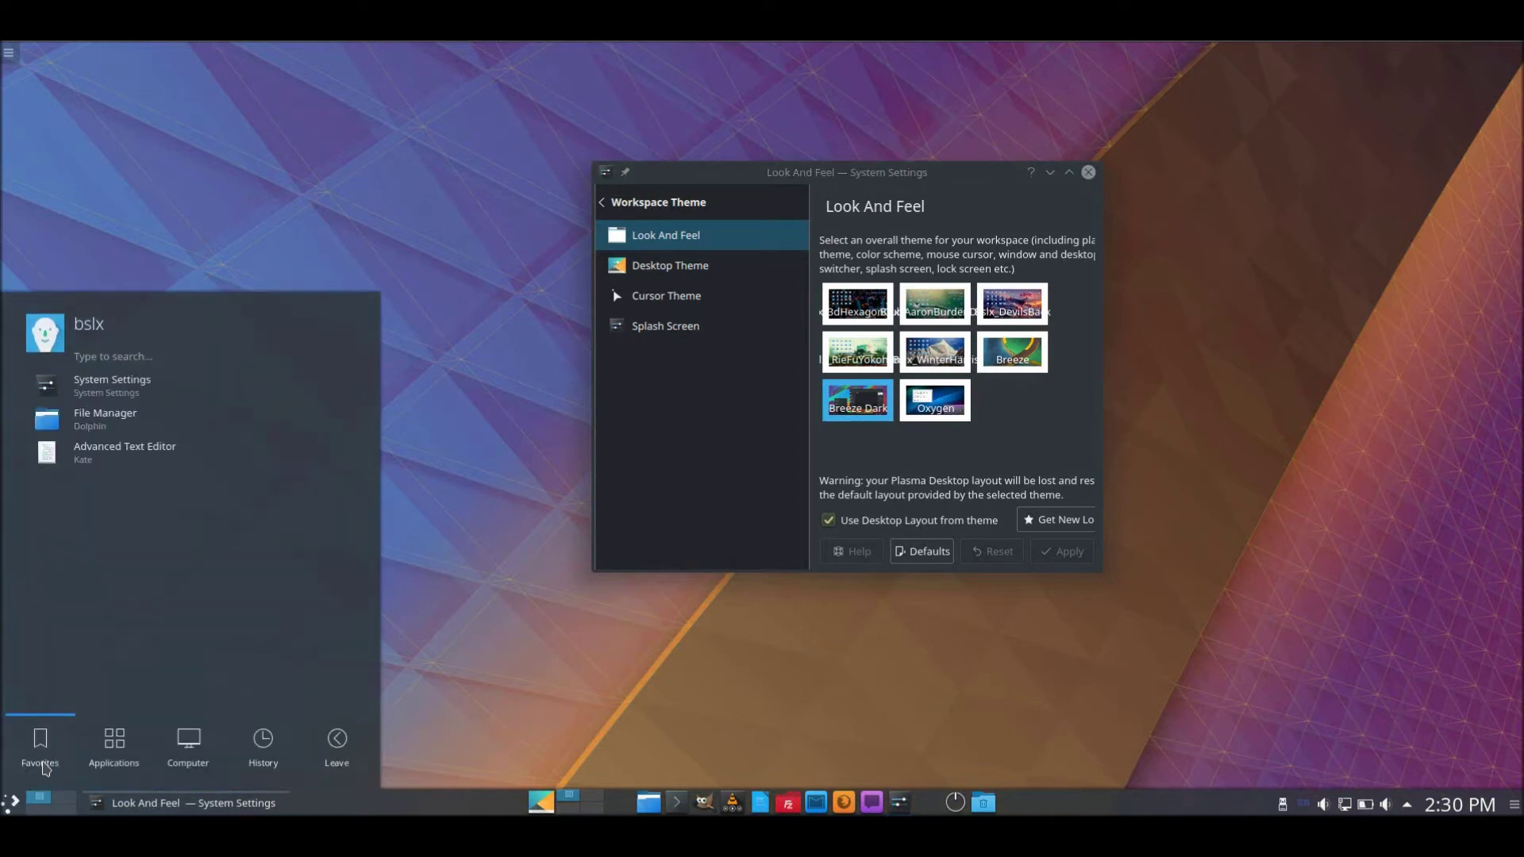
mouse_move(119, 744)
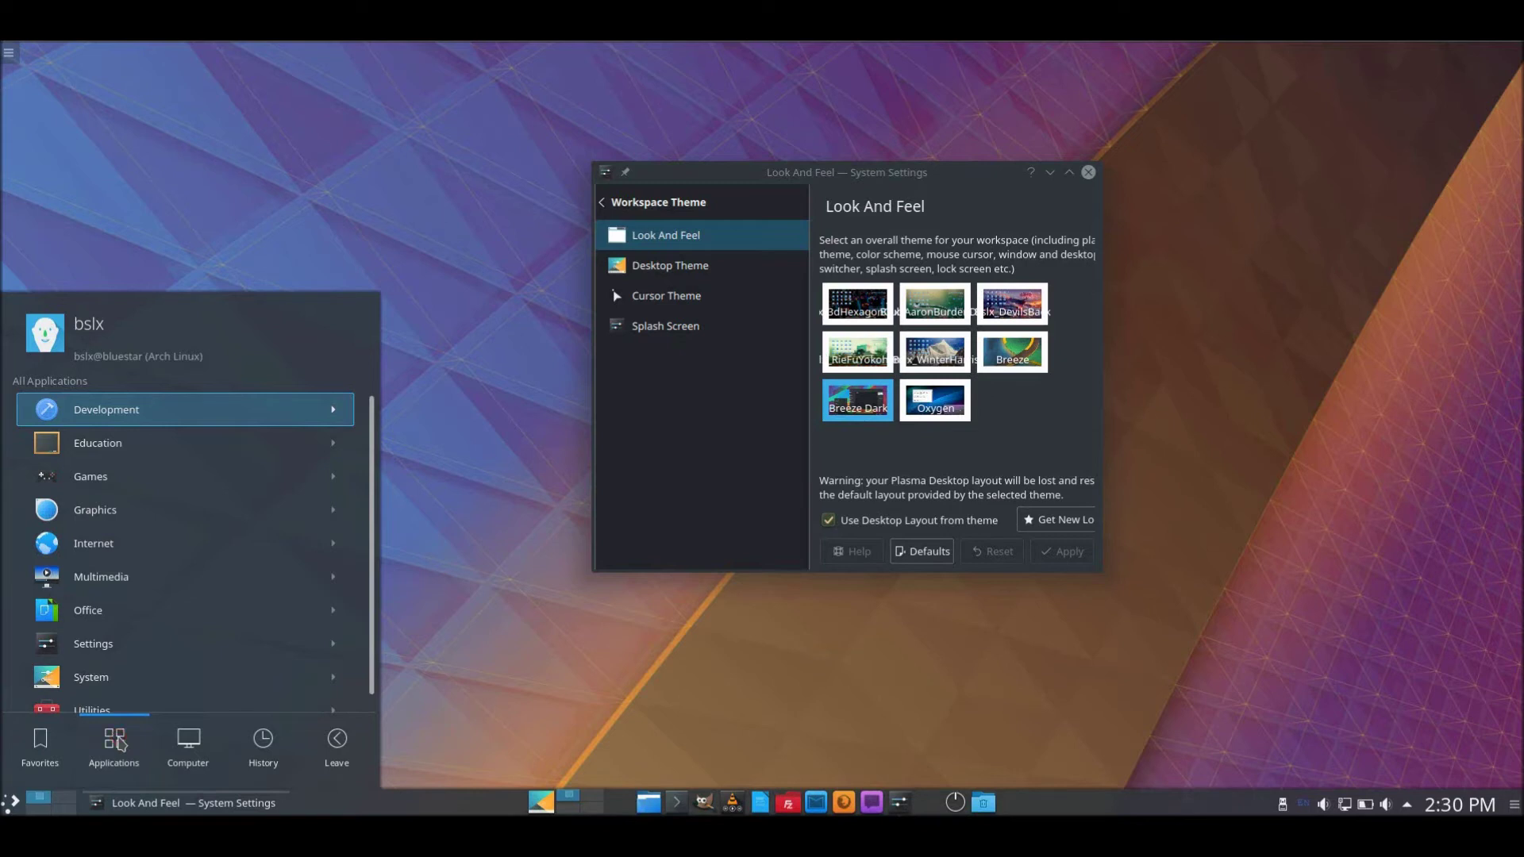
click(48, 766)
mouse_move(188, 759)
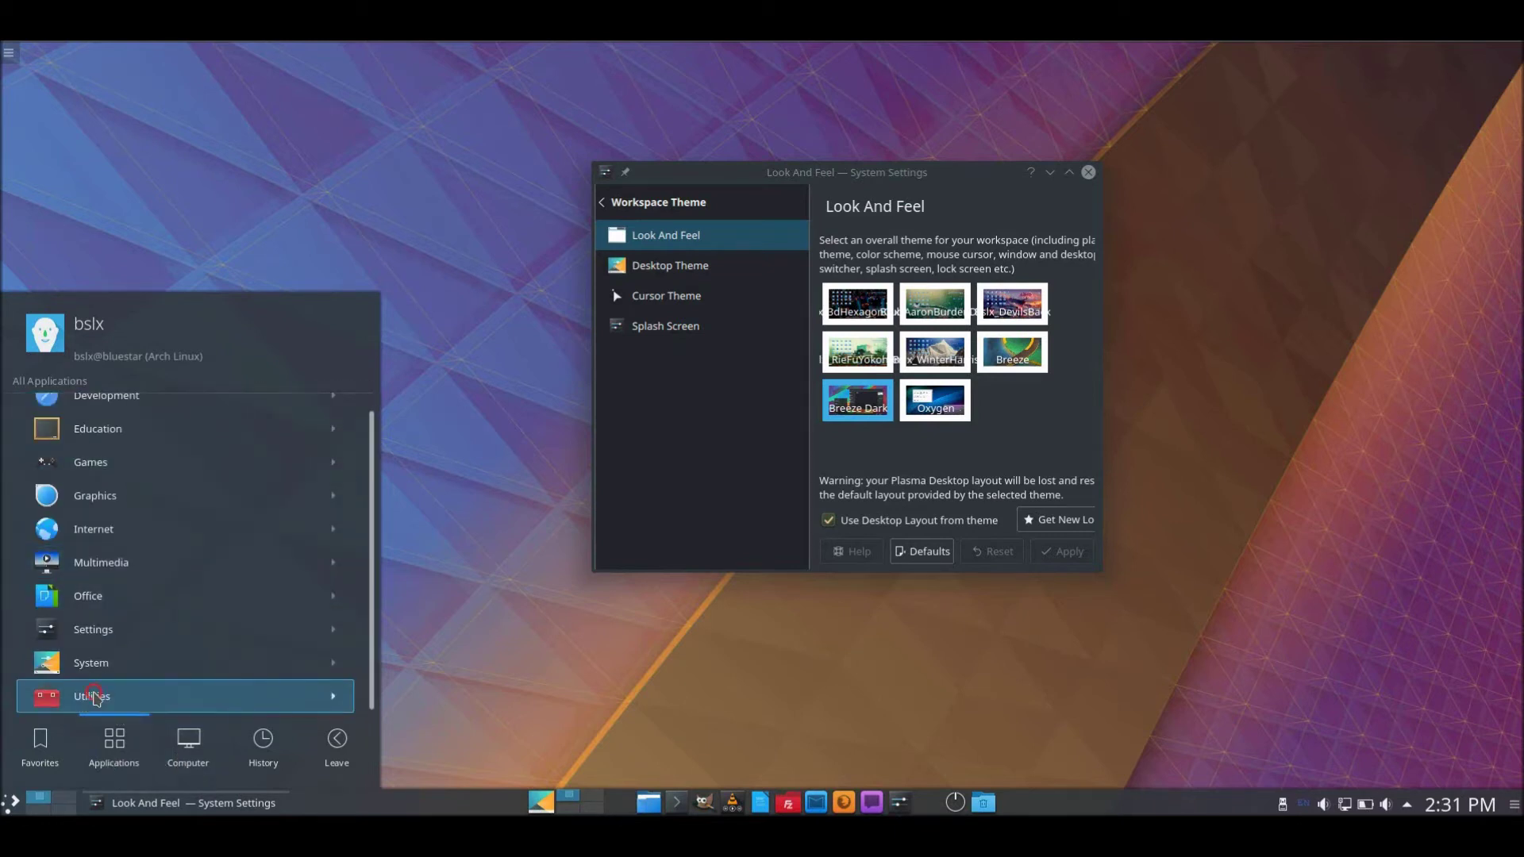
click(97, 697)
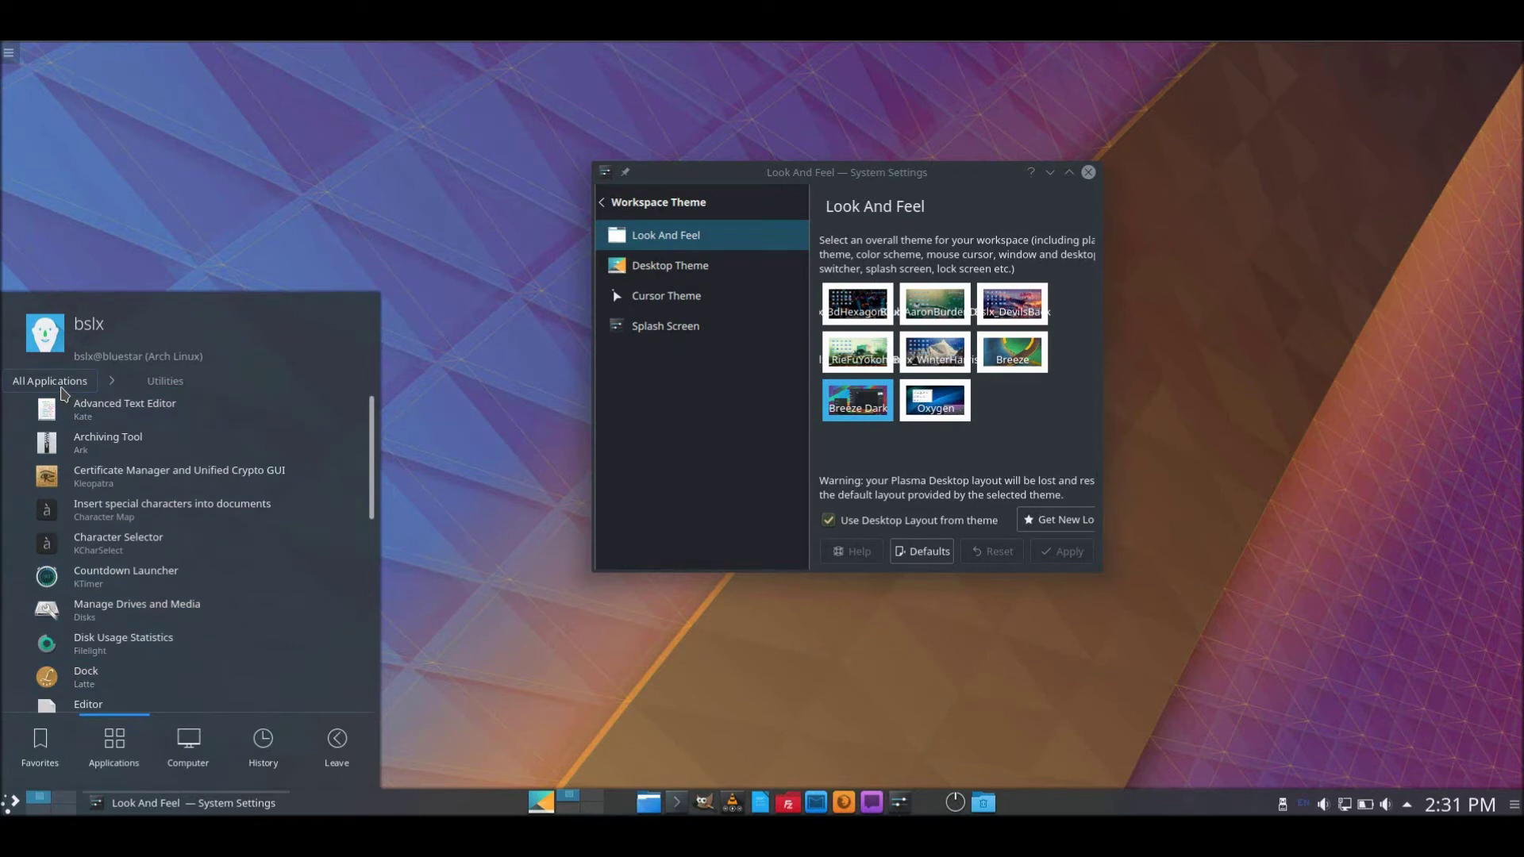
scroll(173, 589, down, 6)
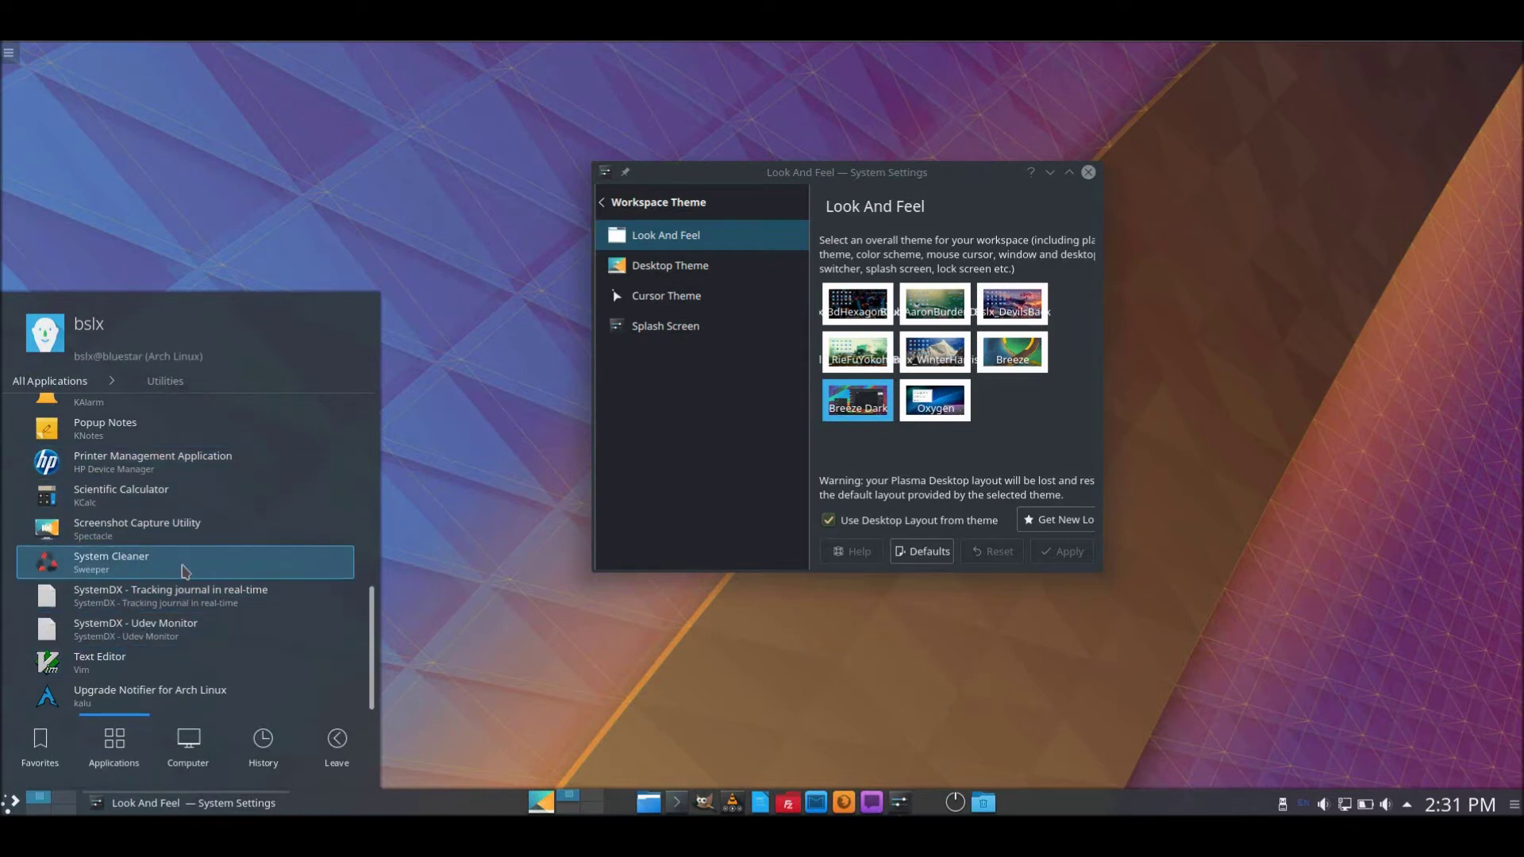
scroll(187, 571, up, 3)
scroll(103, 412, up, 1)
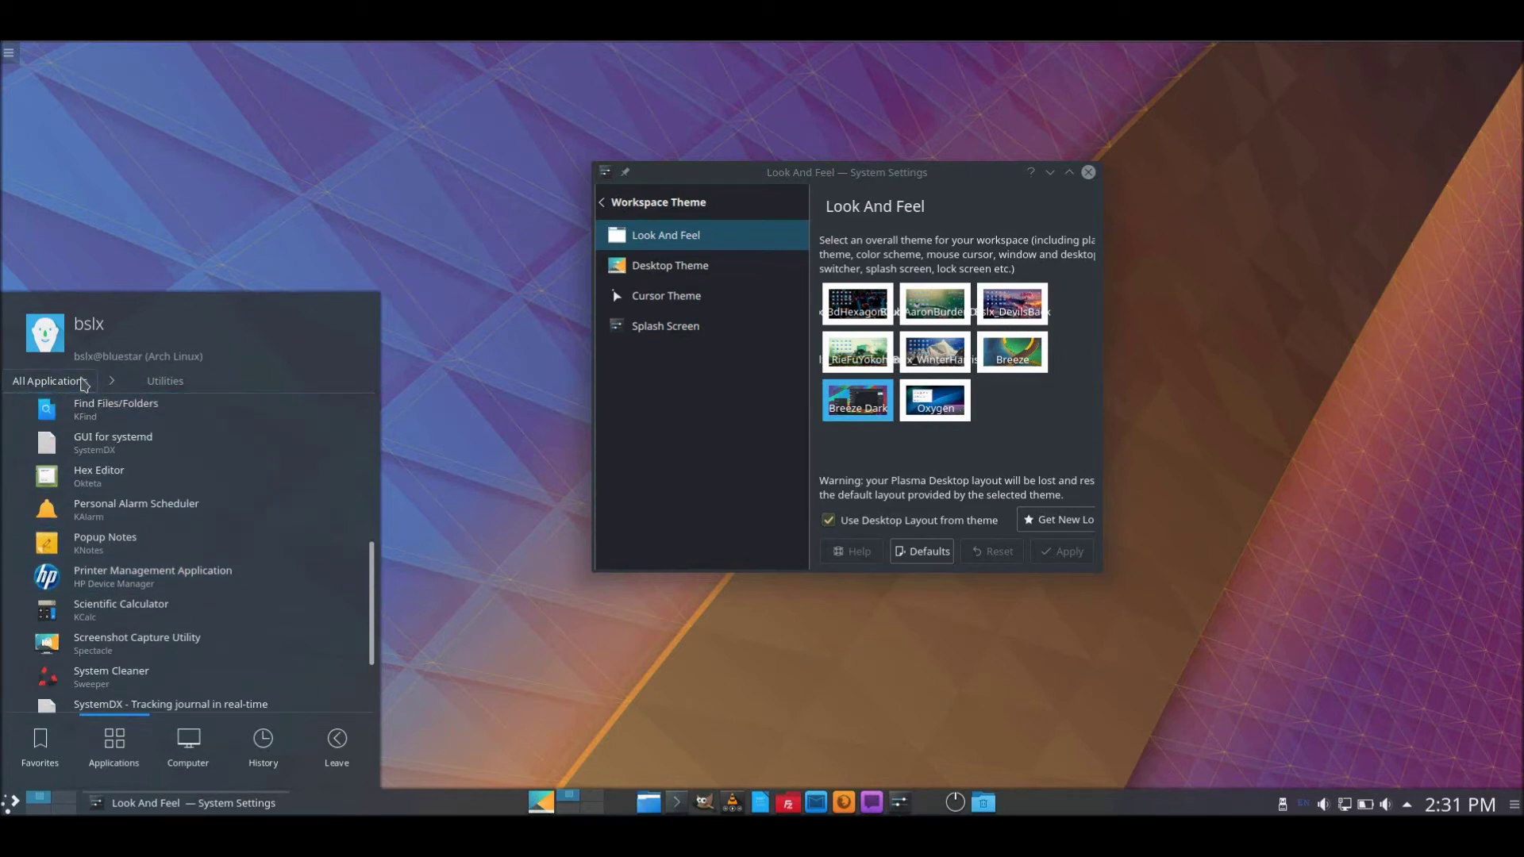
Look through all the programs in the launcher's System category.
click(84, 385)
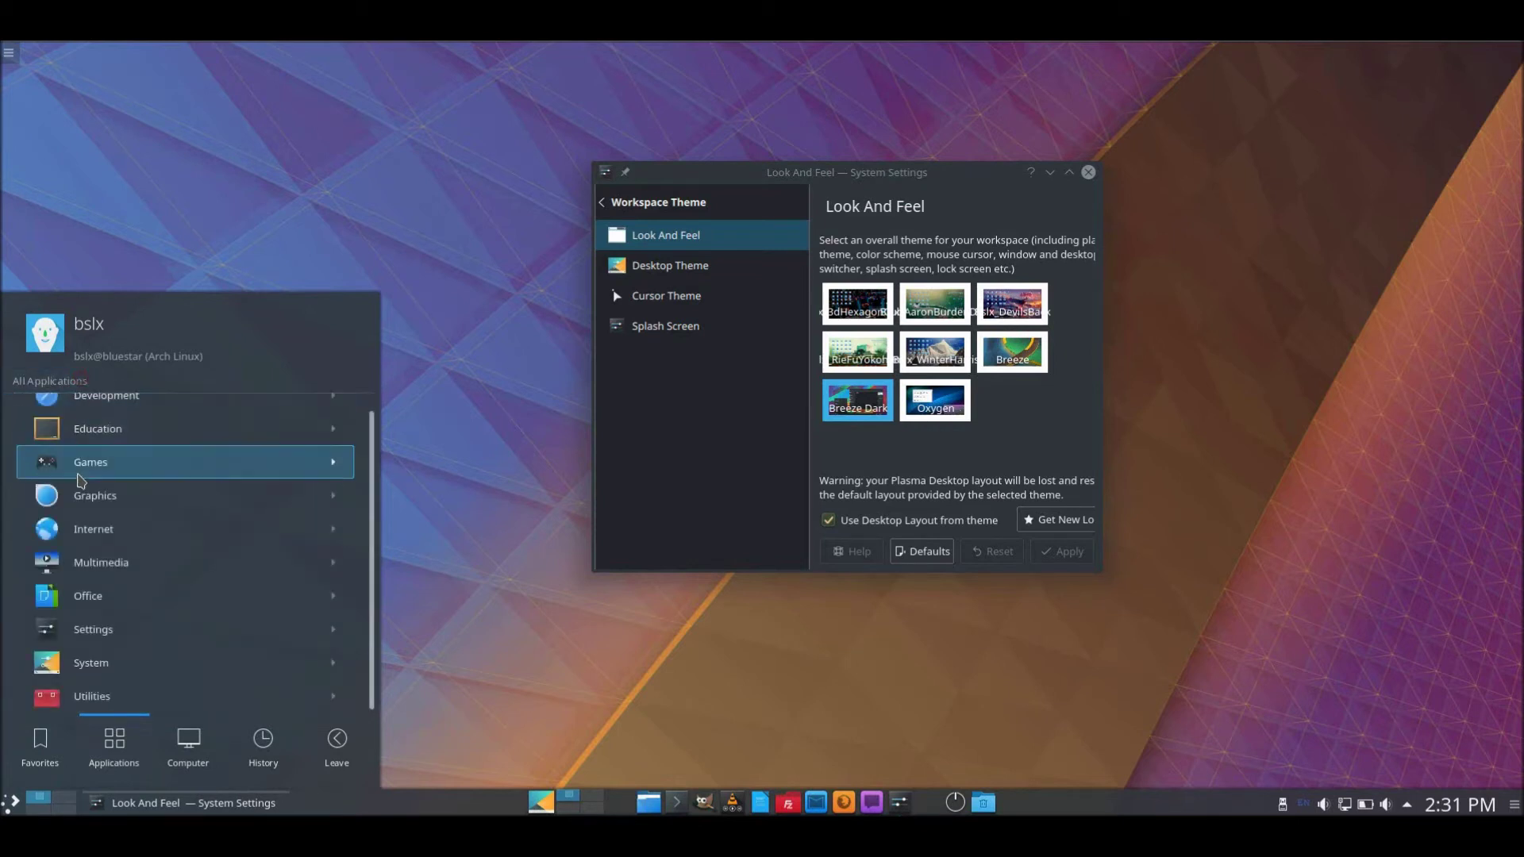
click(86, 667)
scroll(119, 516, down, 4)
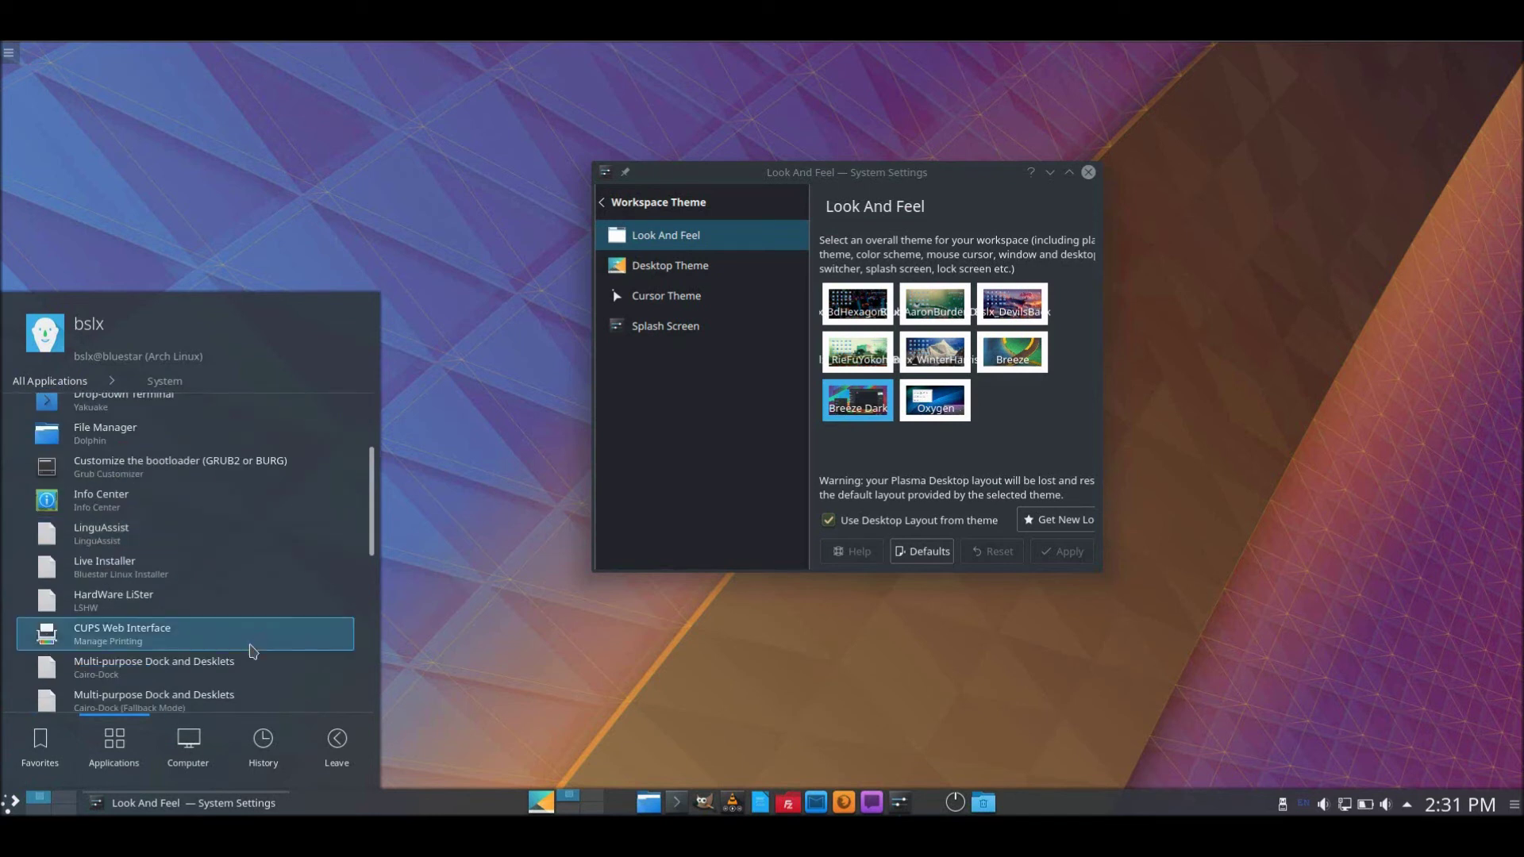
scroll(252, 651, down, 8)
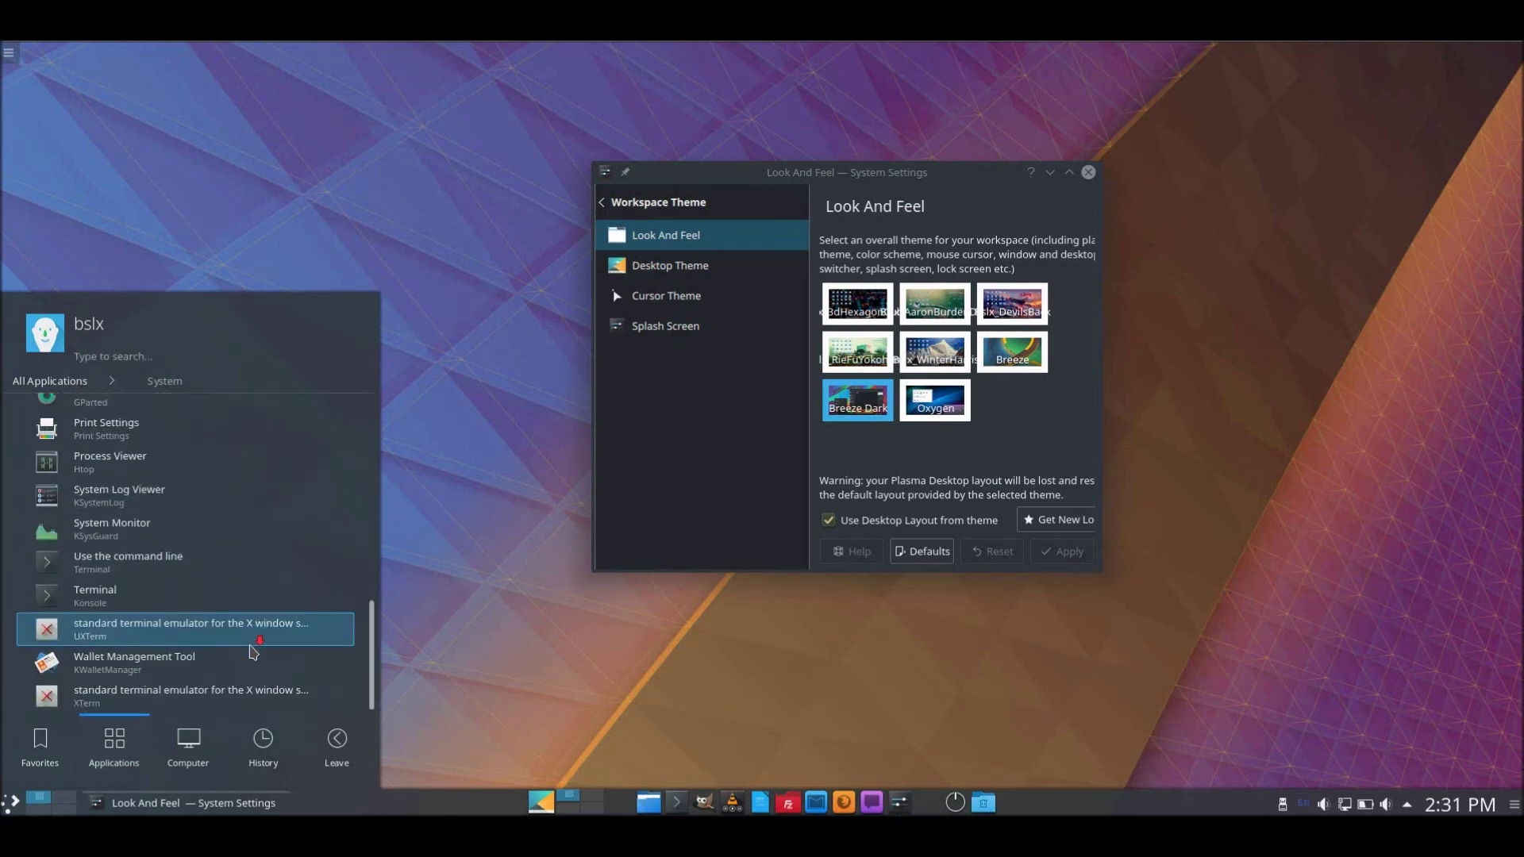
scroll(199, 516, up, 12)
Browse the launcher's Internet category, launch the Firefox web browser from it, and close the browser with its open tabs.
click(49, 381)
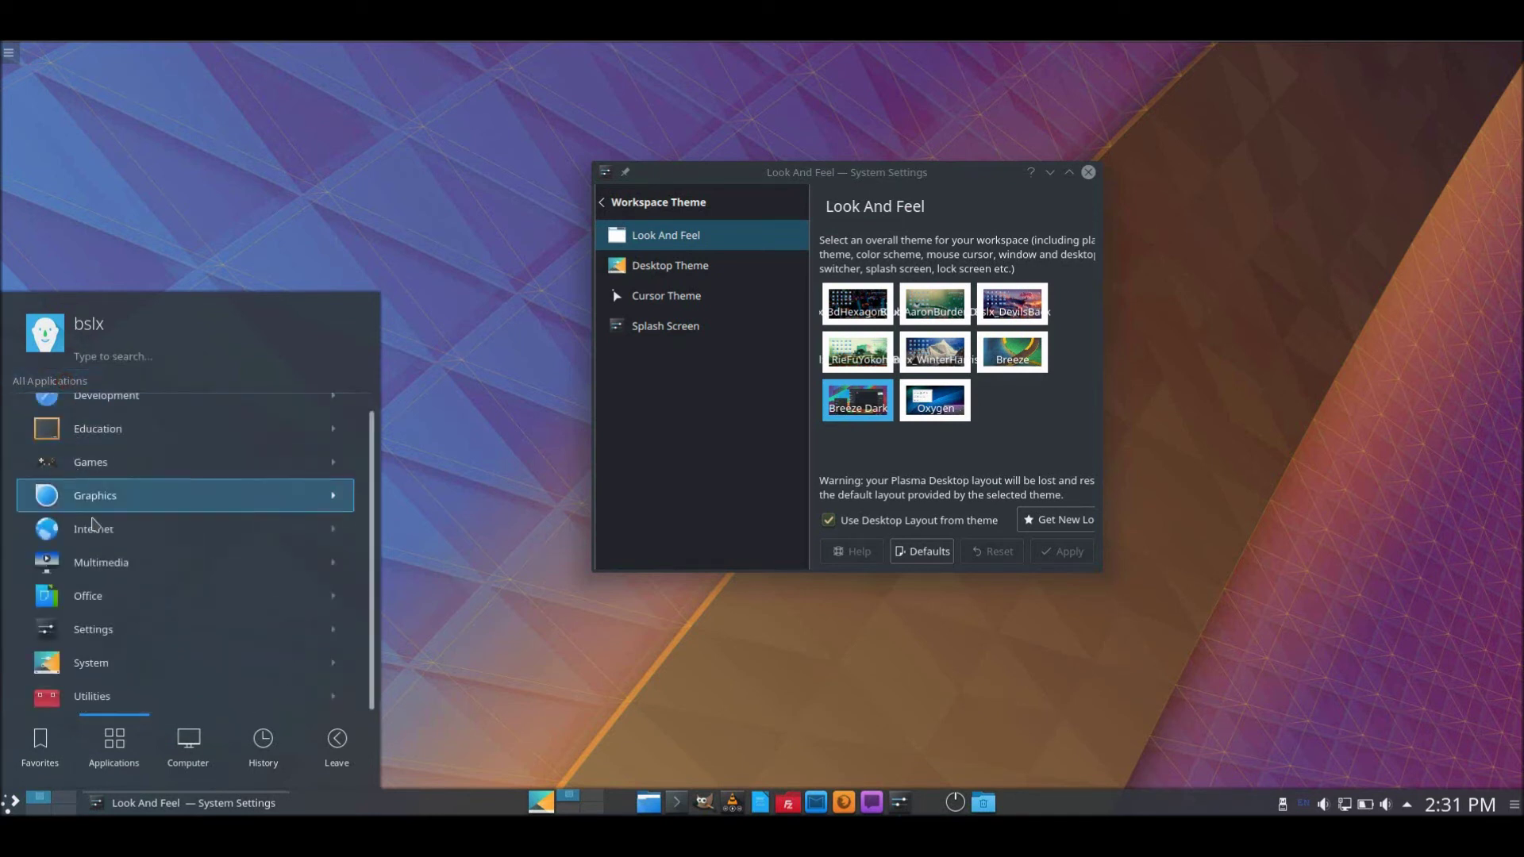
click(127, 530)
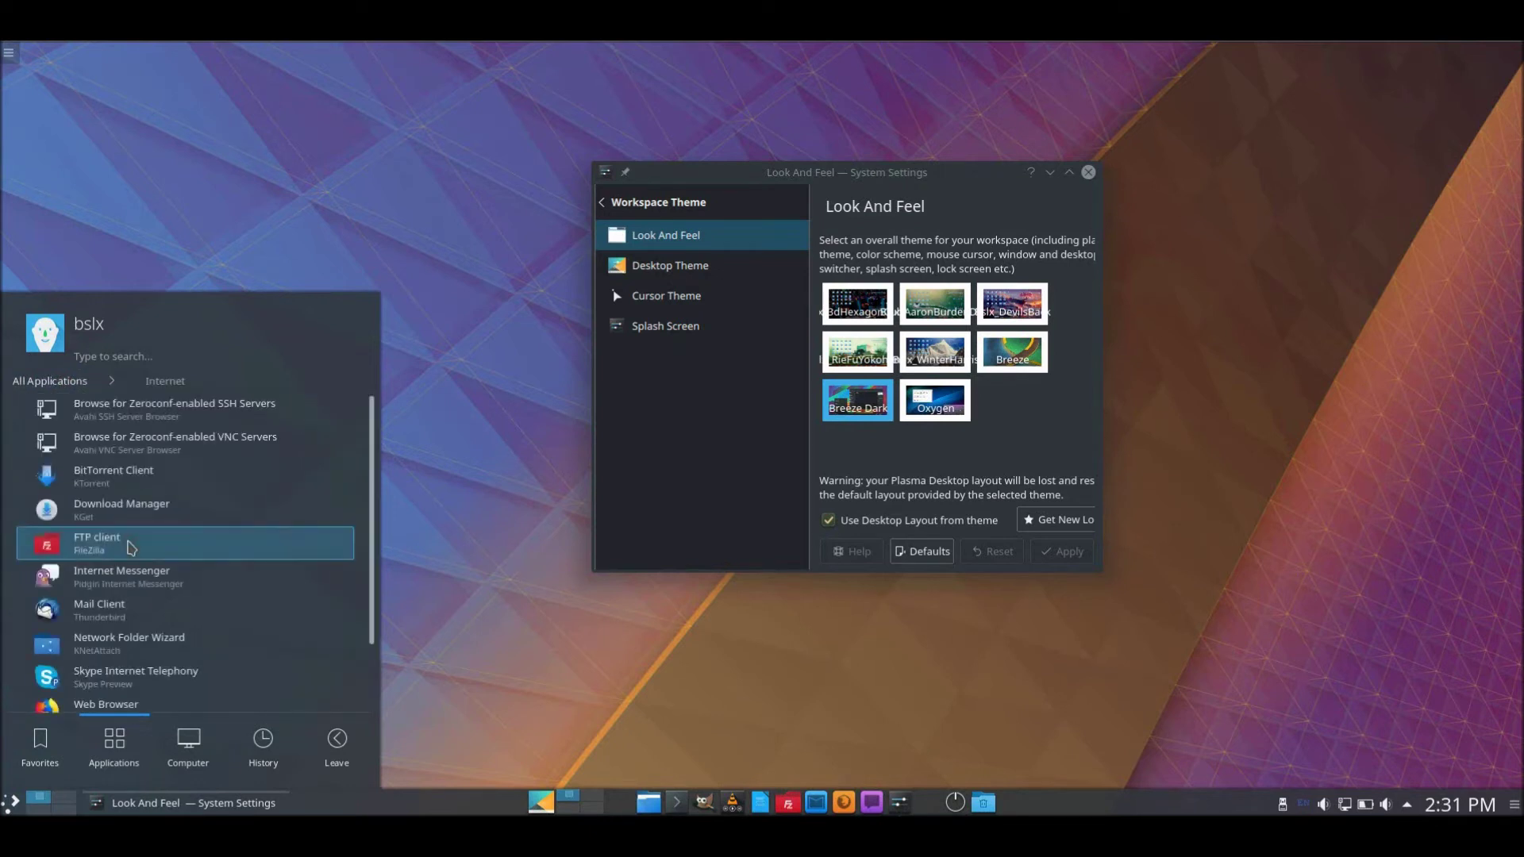
scroll(131, 543, down, 2)
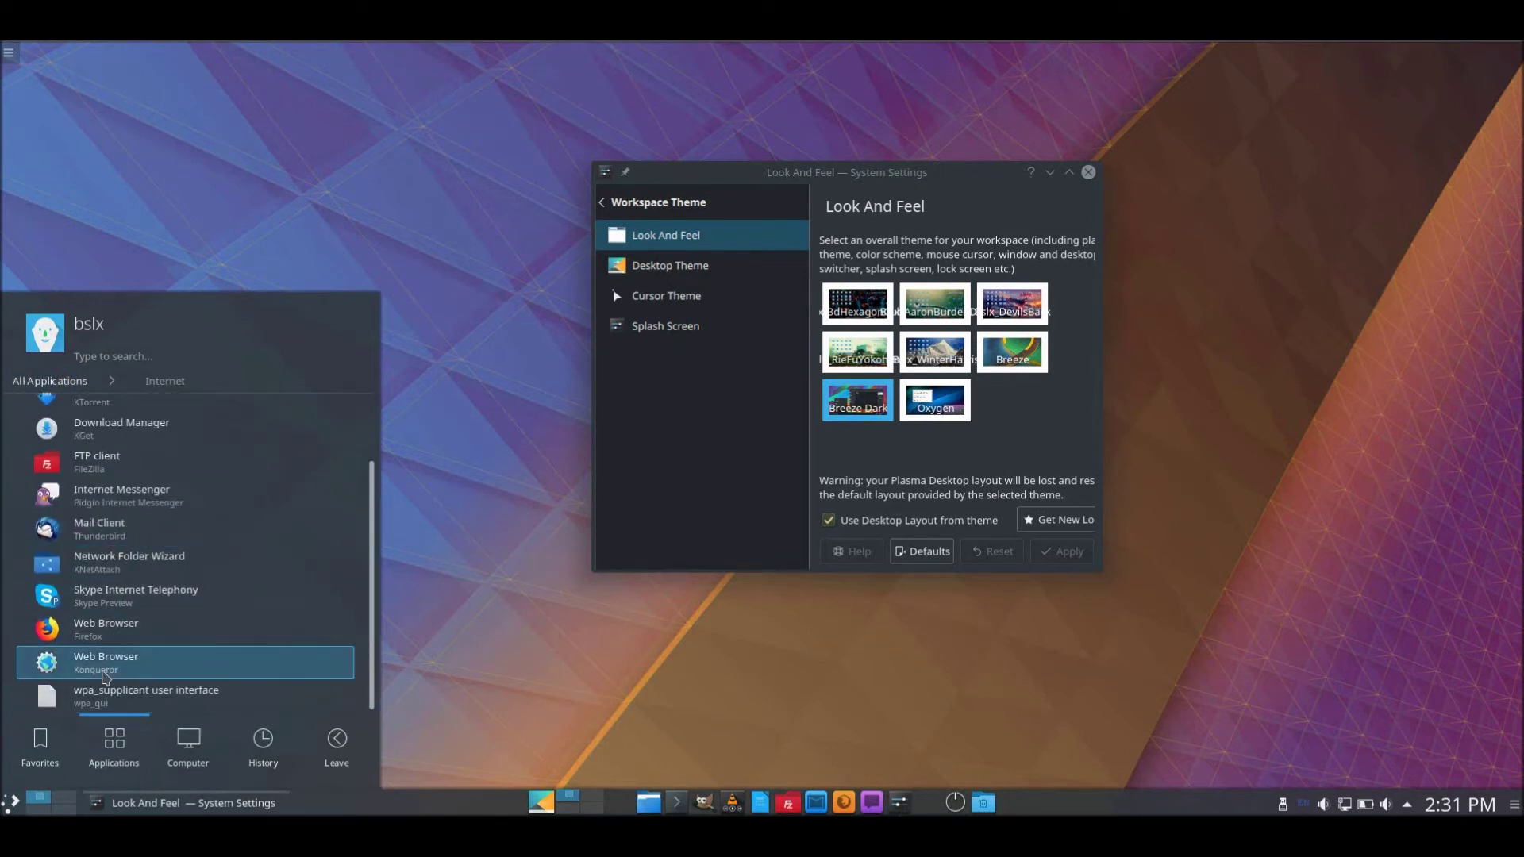
click(127, 632)
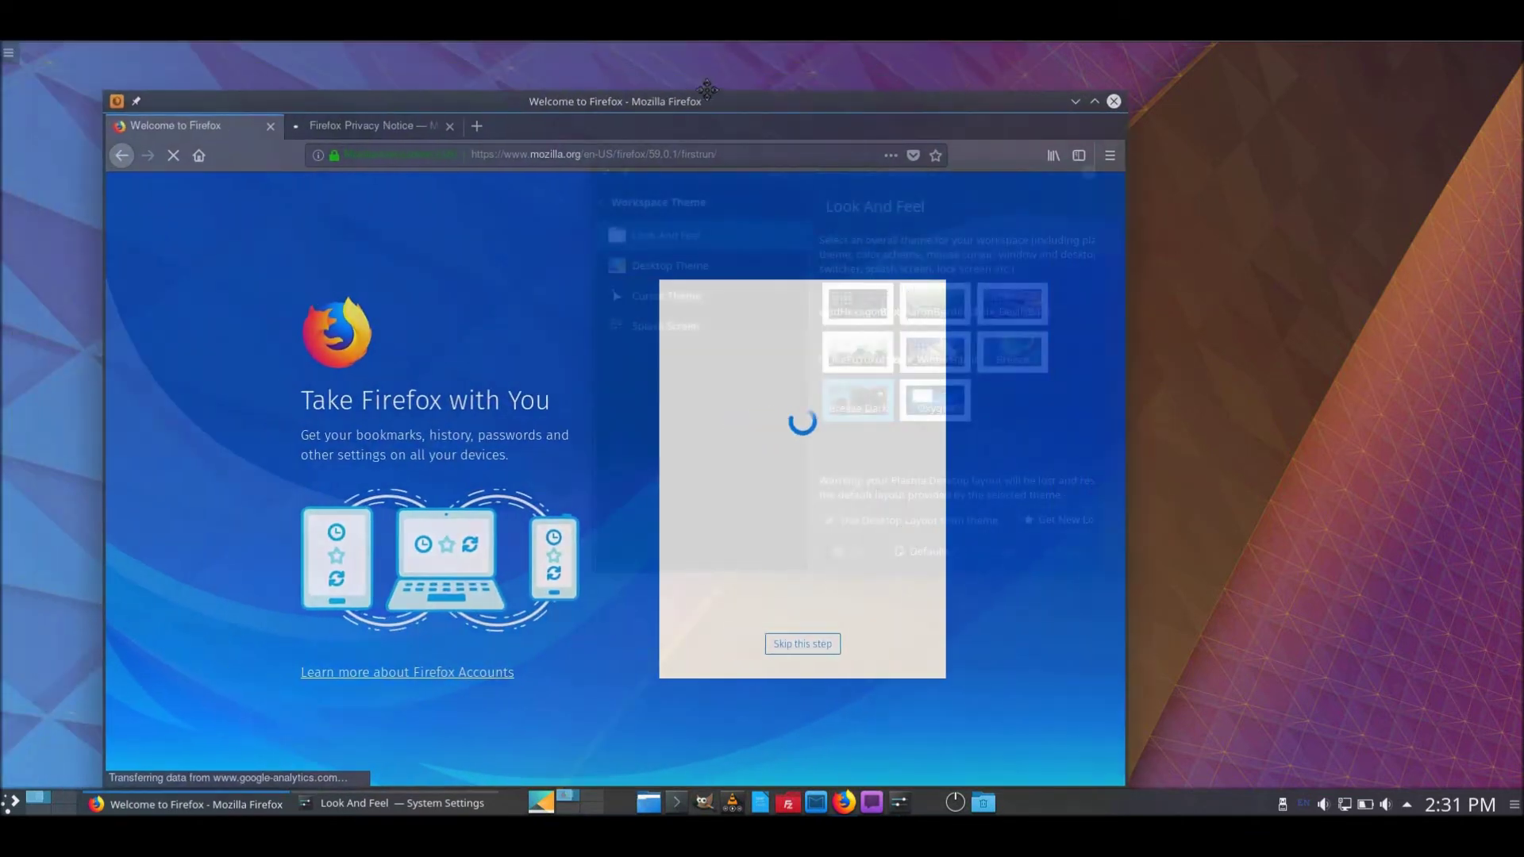
click(1113, 102)
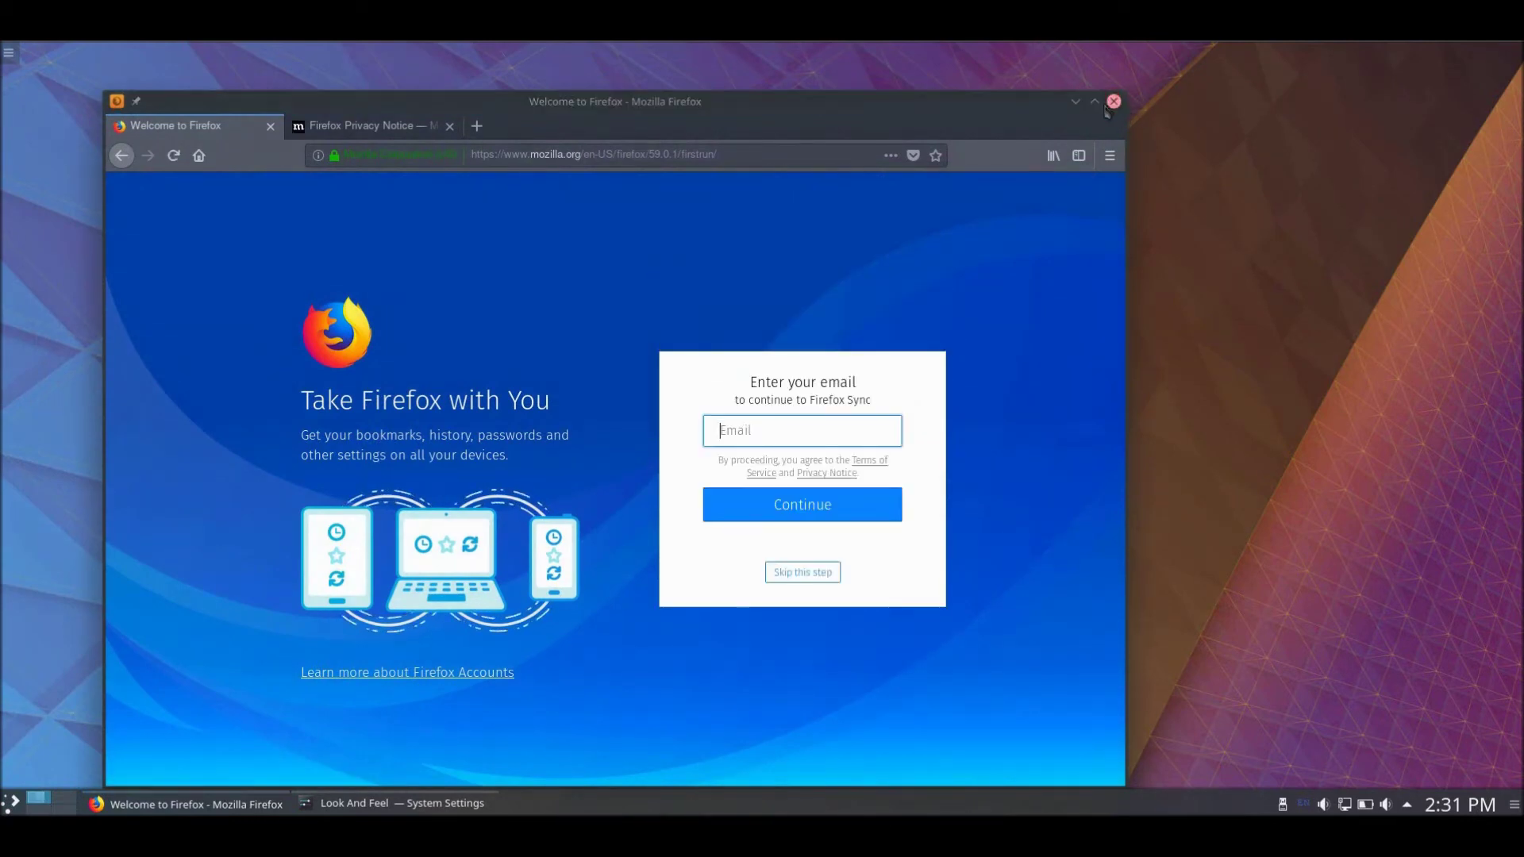
click(746, 482)
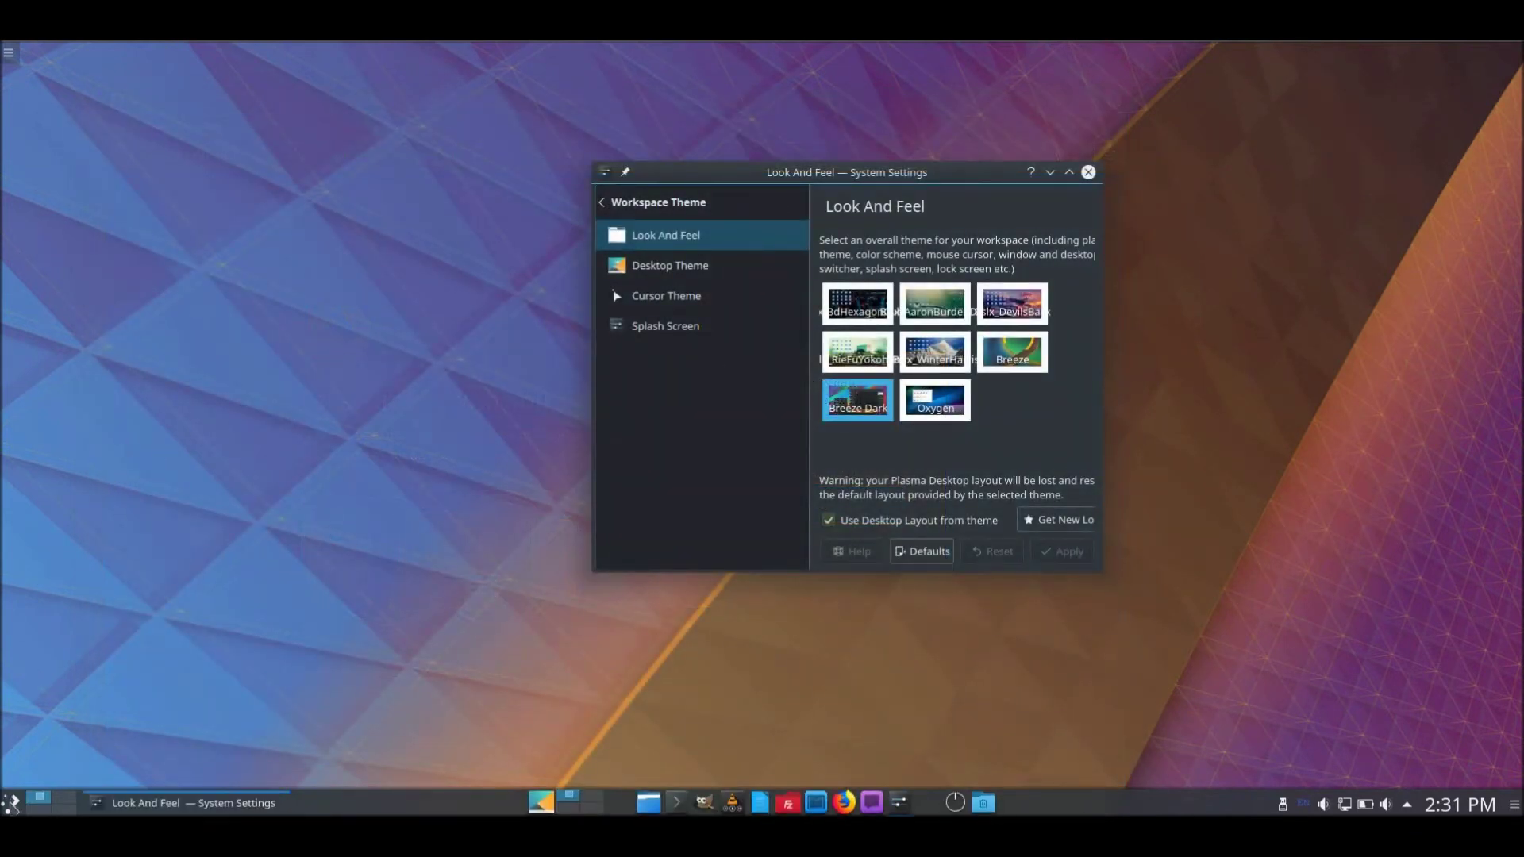
Reopen the launcher's application categories and look through the programs in the Office category.
click(11, 804)
click(119, 760)
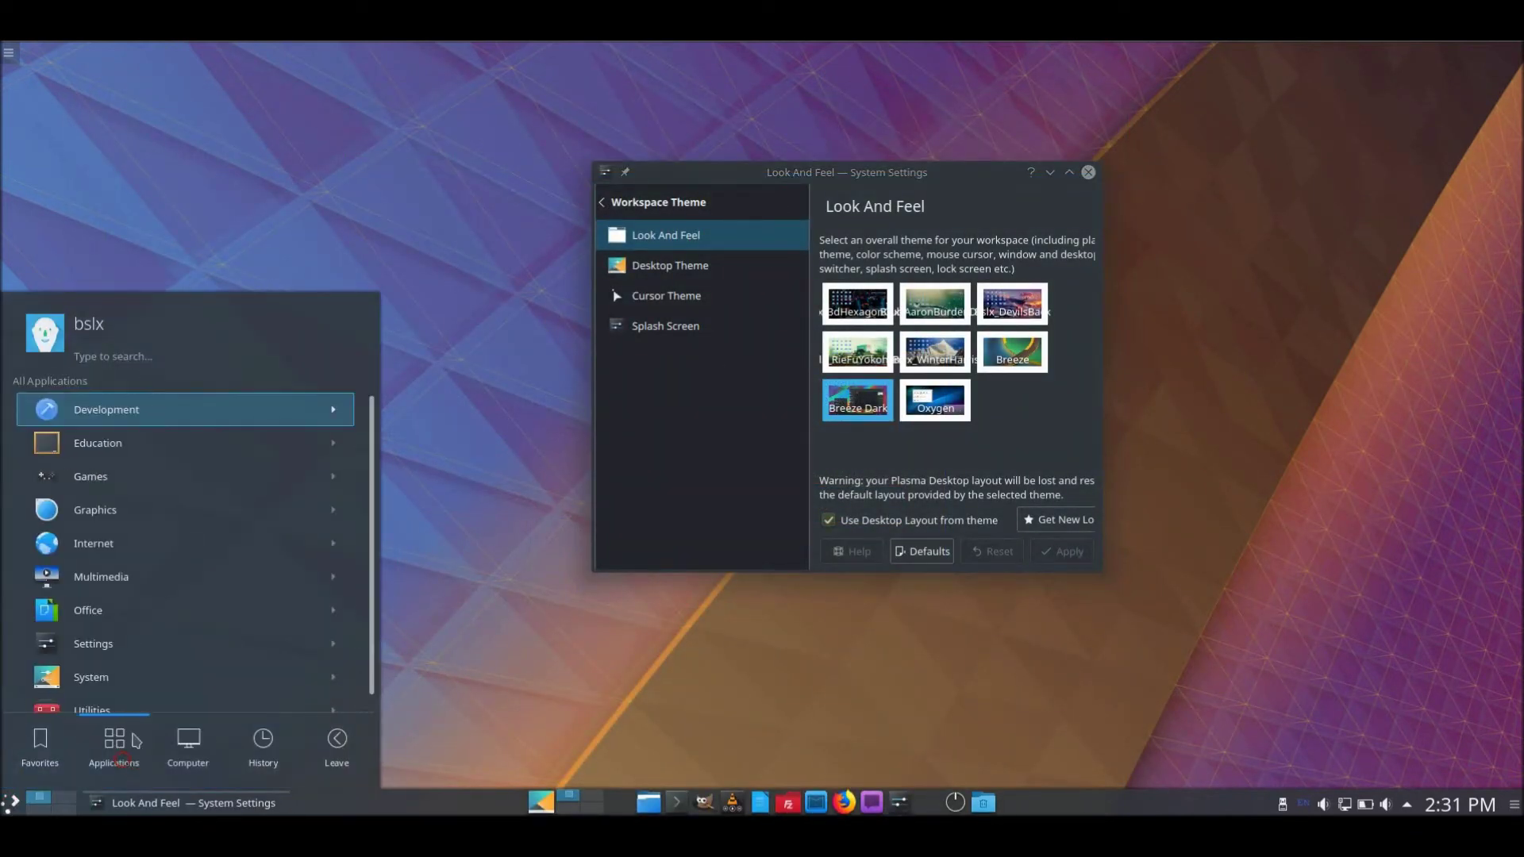
click(144, 493)
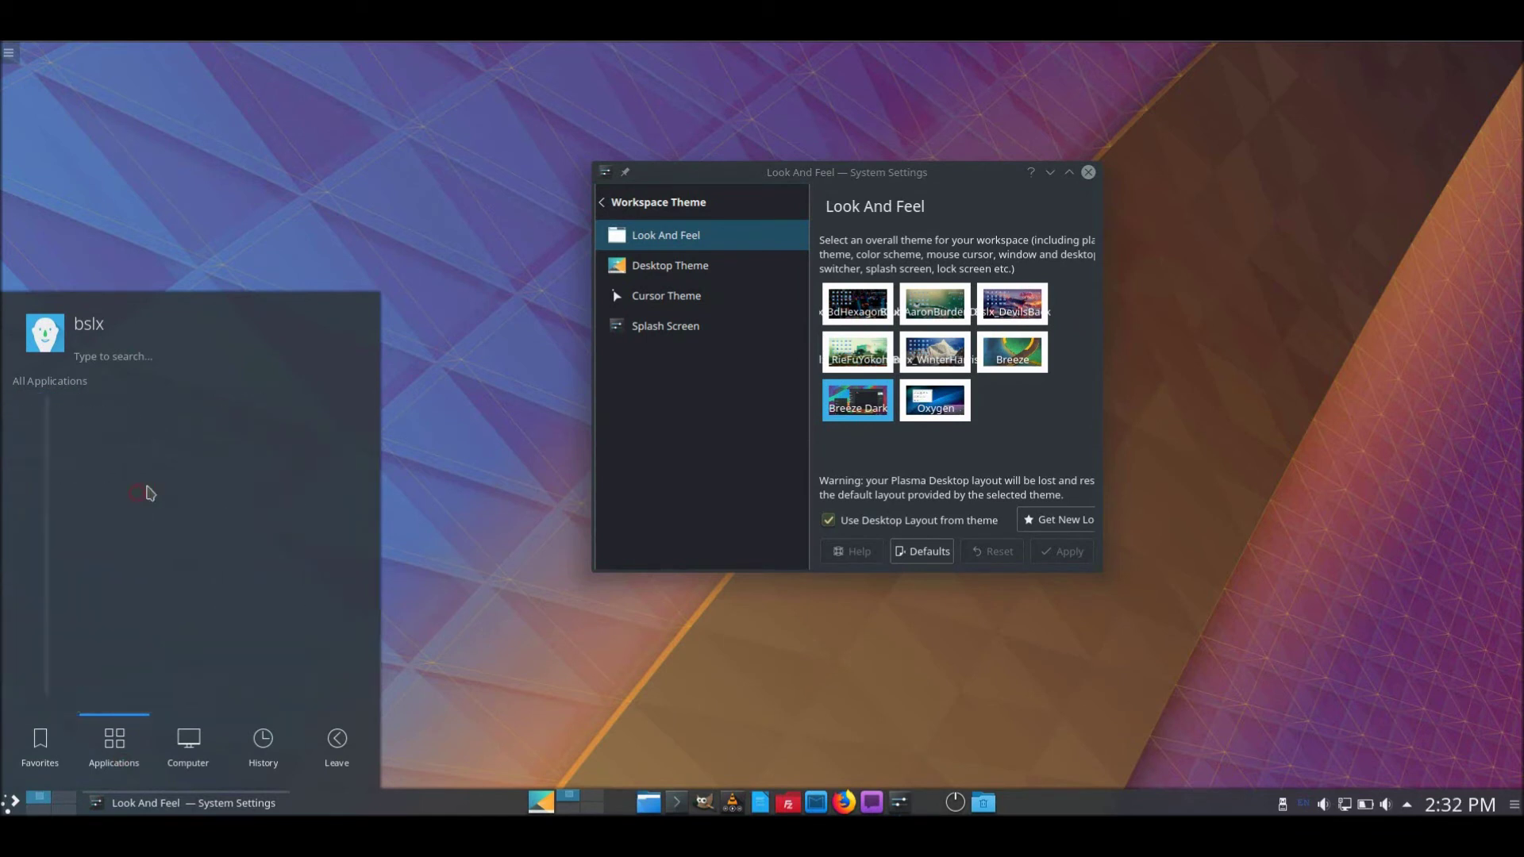
click(76, 383)
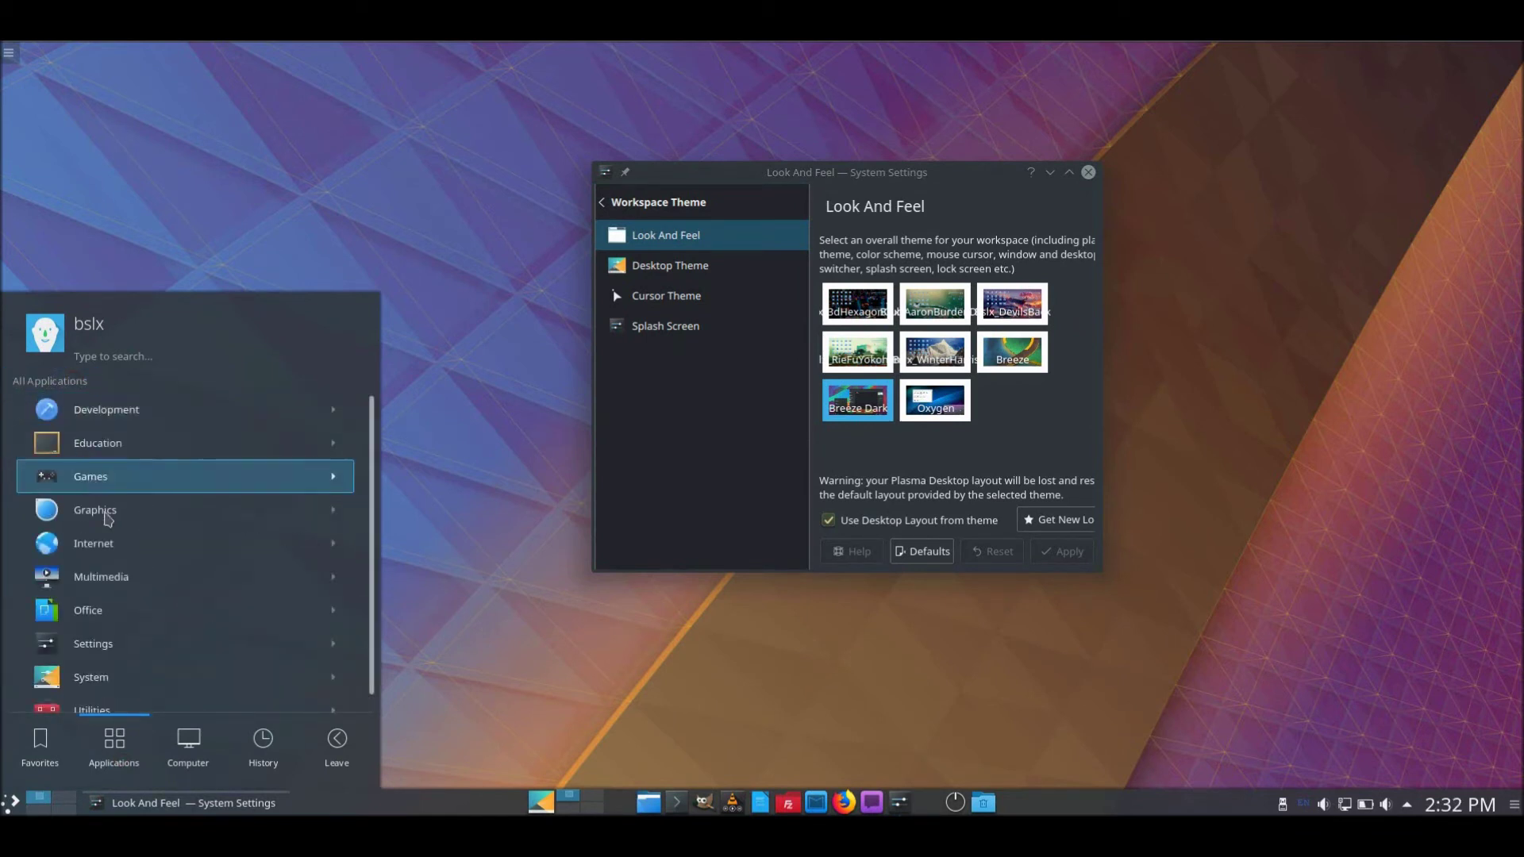
click(93, 619)
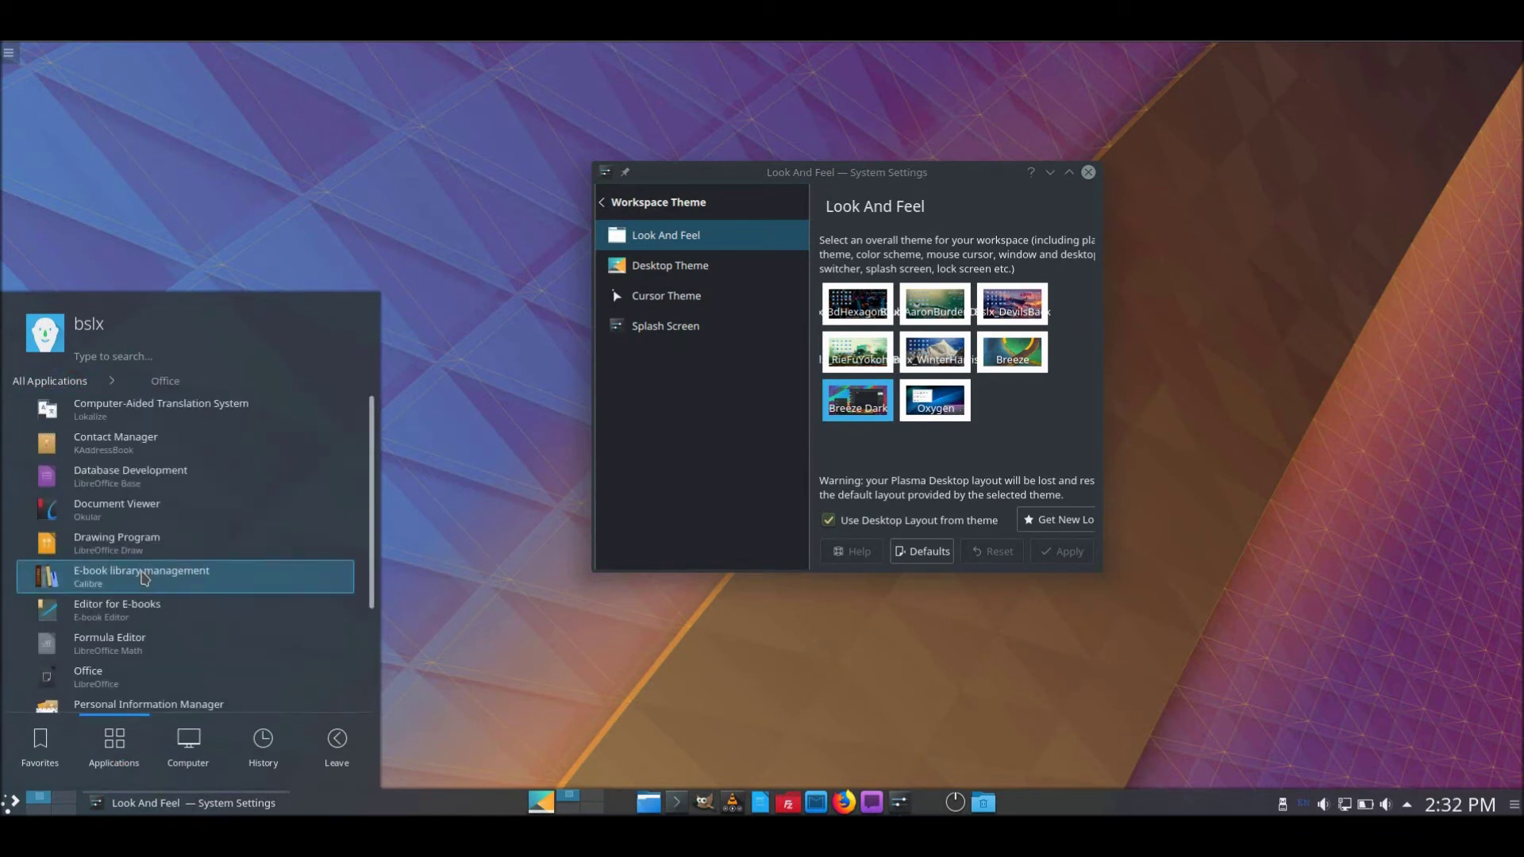
scroll(127, 631, down, 3)
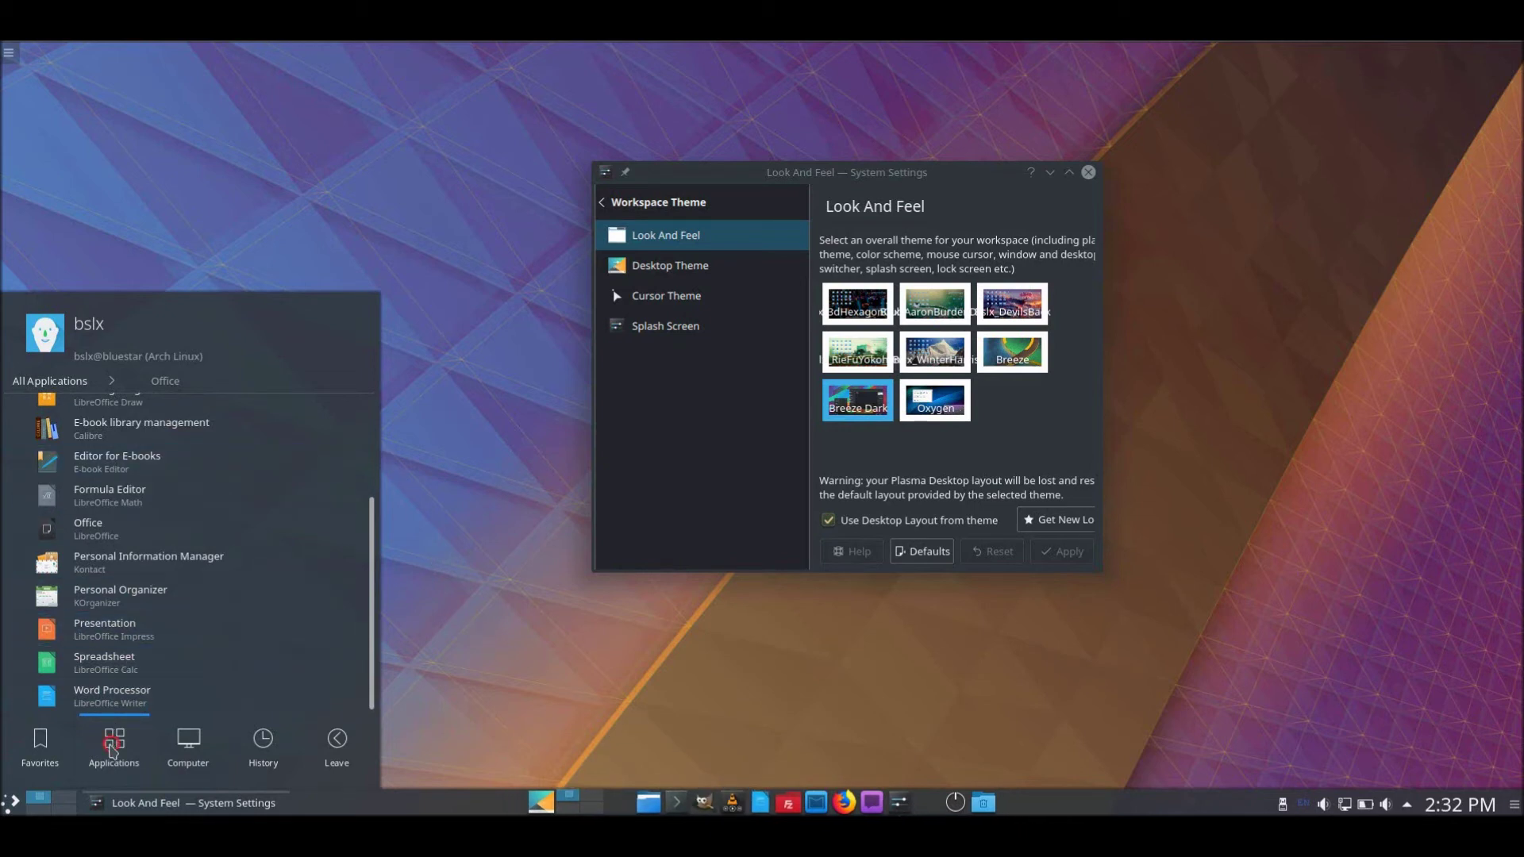
Leave the launcher's Office category, look through the programs in the Development category, and return to all application categories.
mouse_move(33, 746)
mouse_move(119, 747)
click(70, 381)
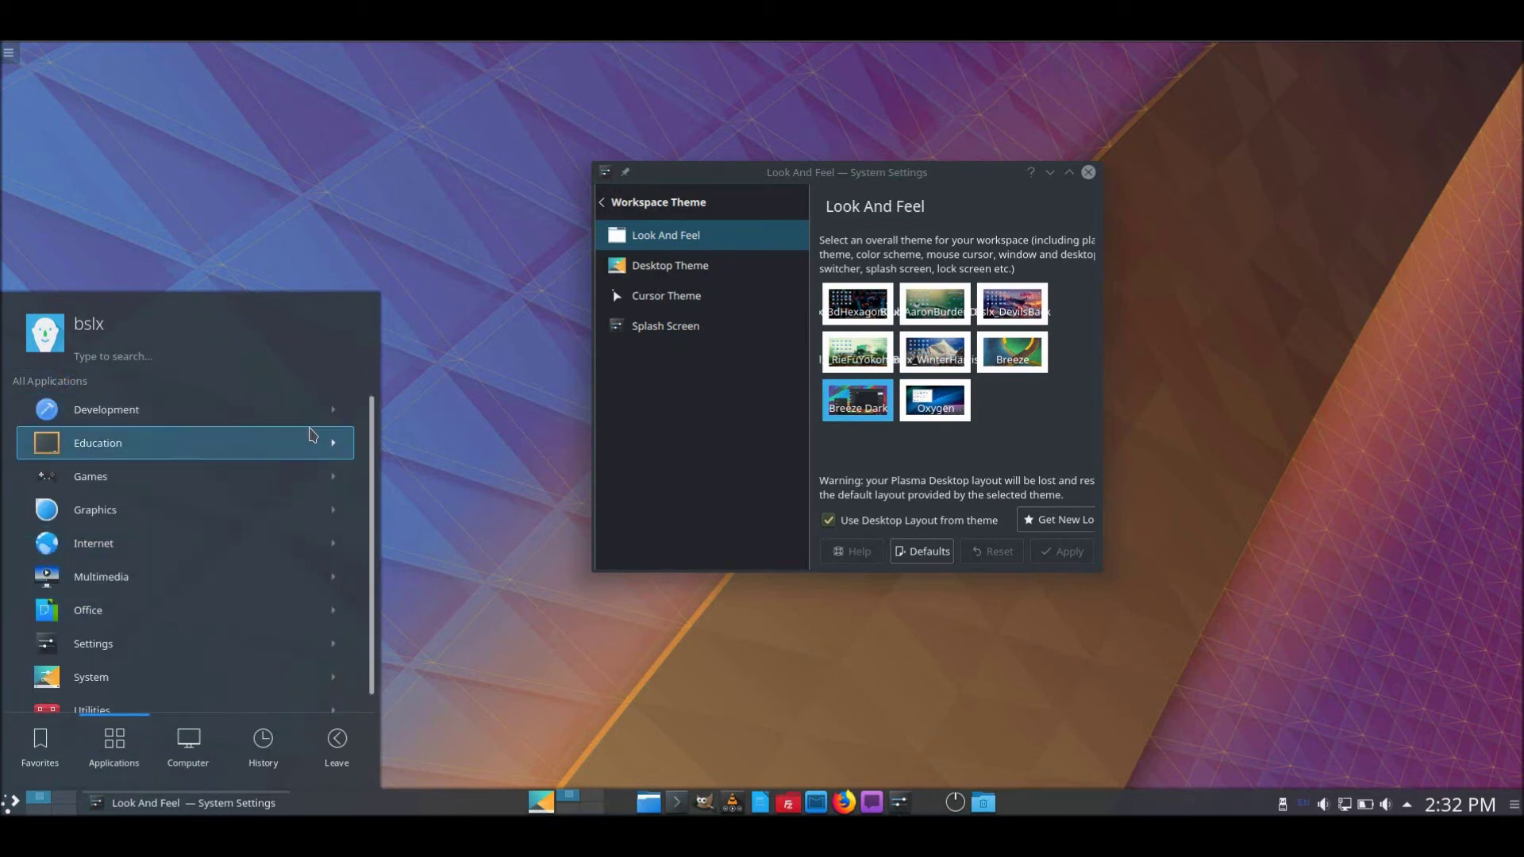
click(222, 418)
scroll(119, 540, down, 3)
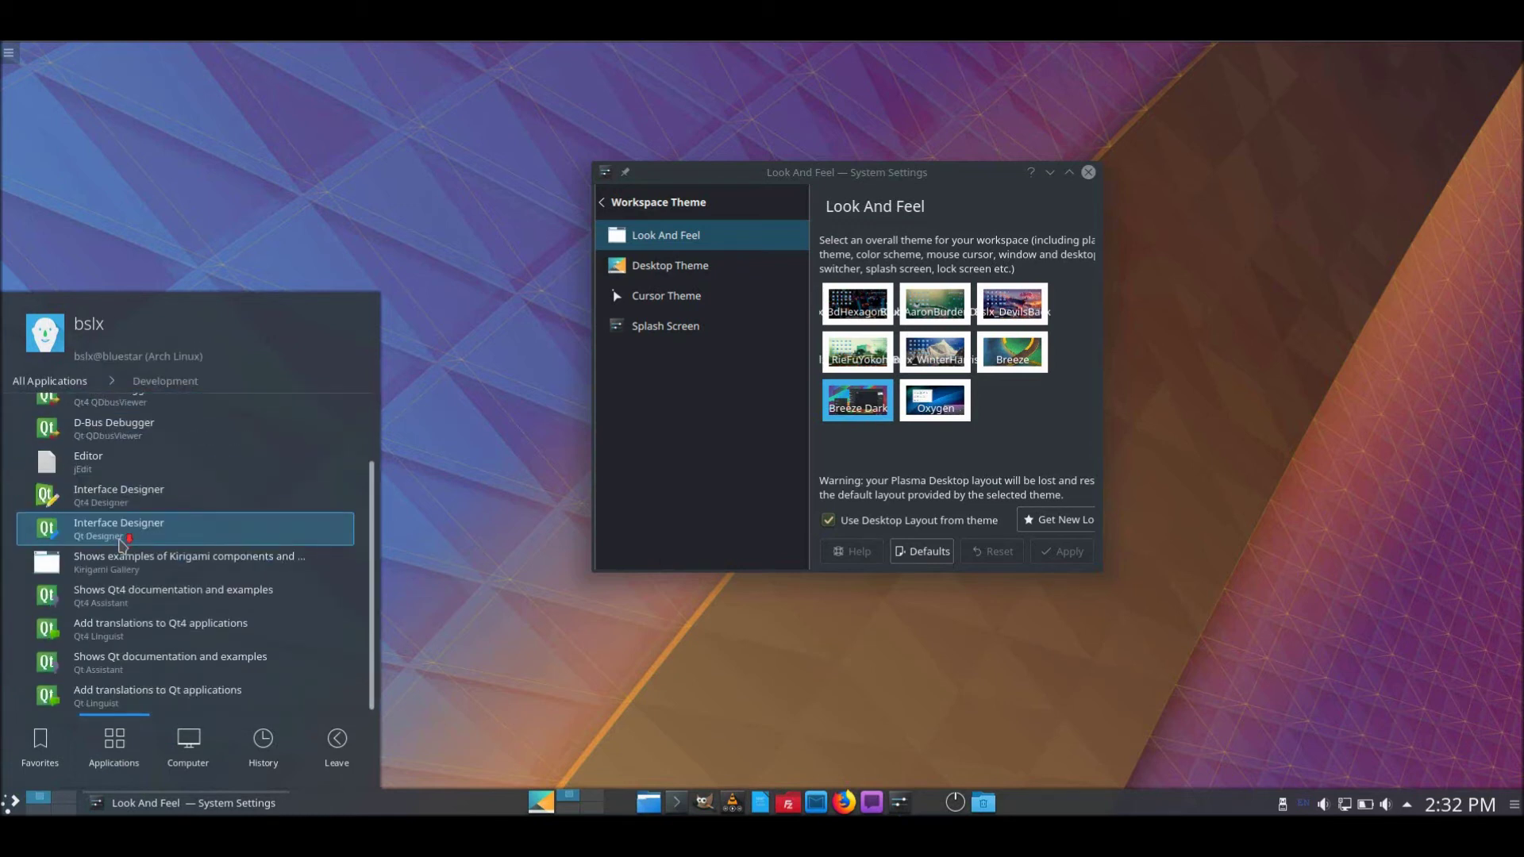
scroll(118, 539, up, 3)
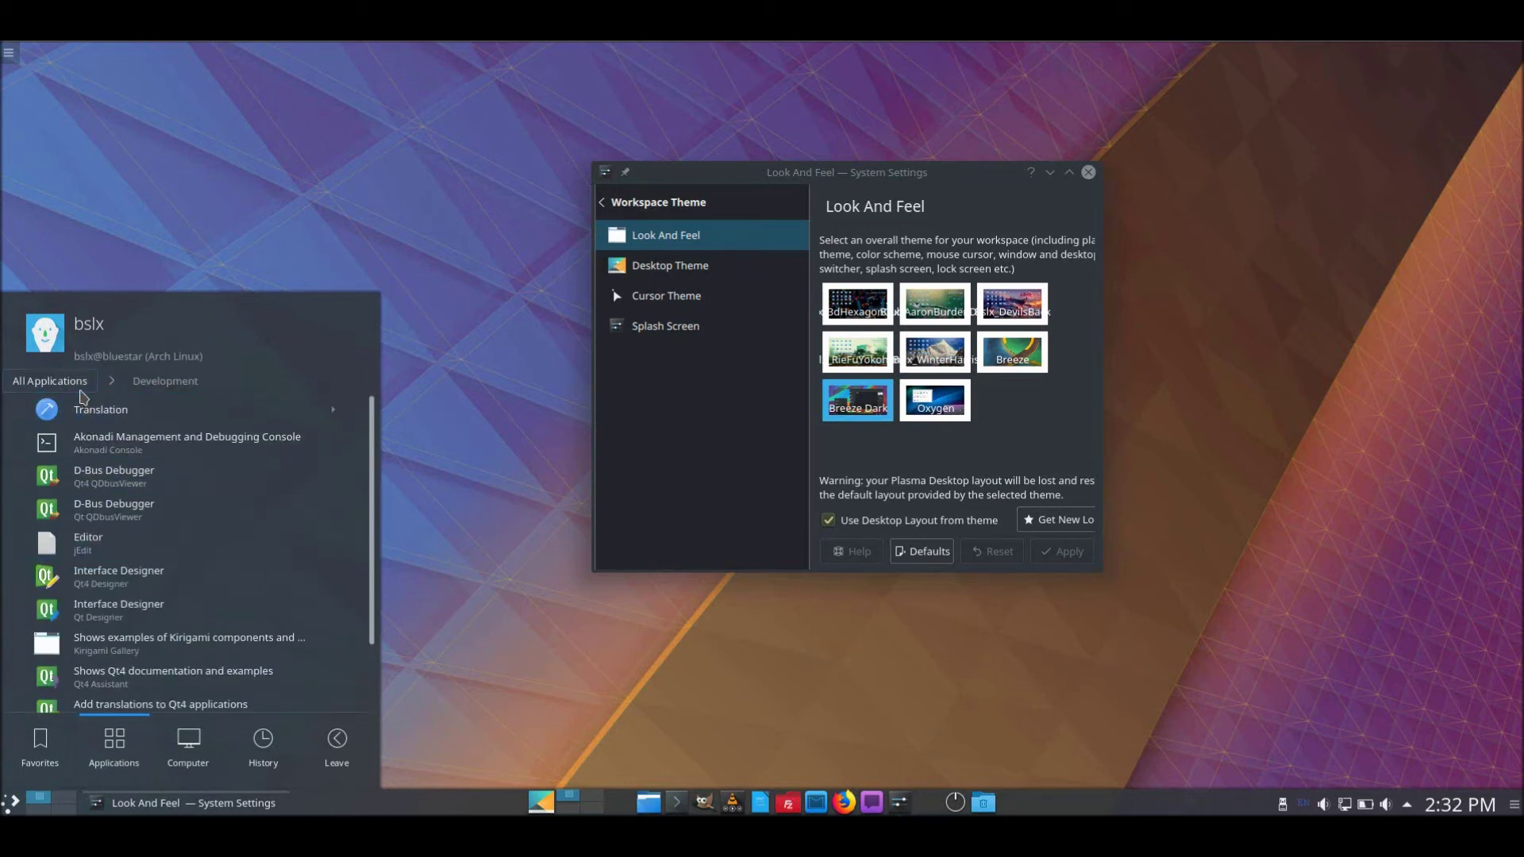
click(80, 382)
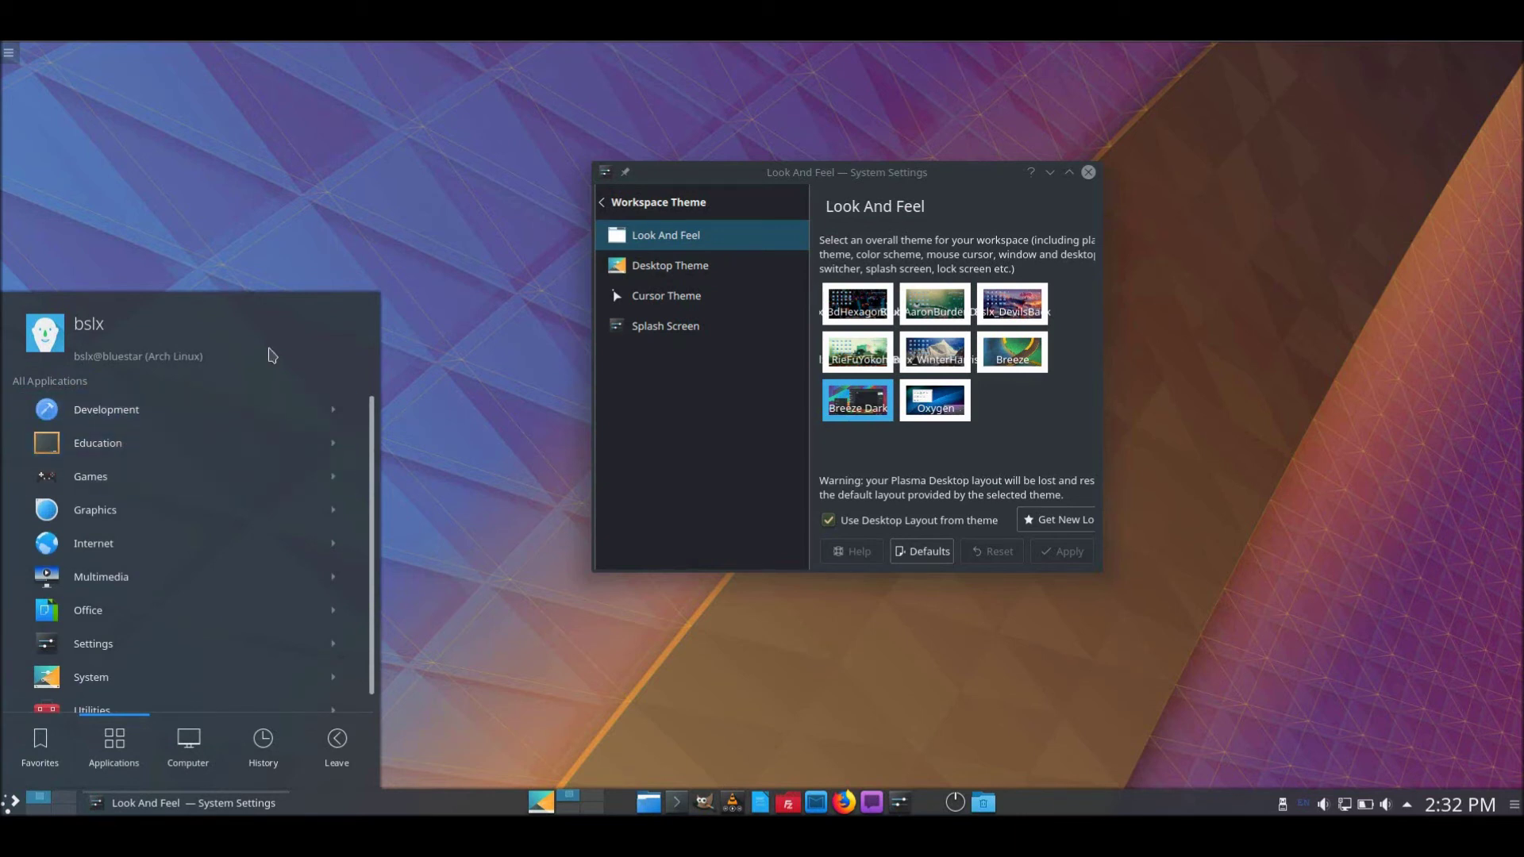
Return System Settings to its main category list and apply the AaronBurden look and feel theme with its desktop layout.
click(611, 204)
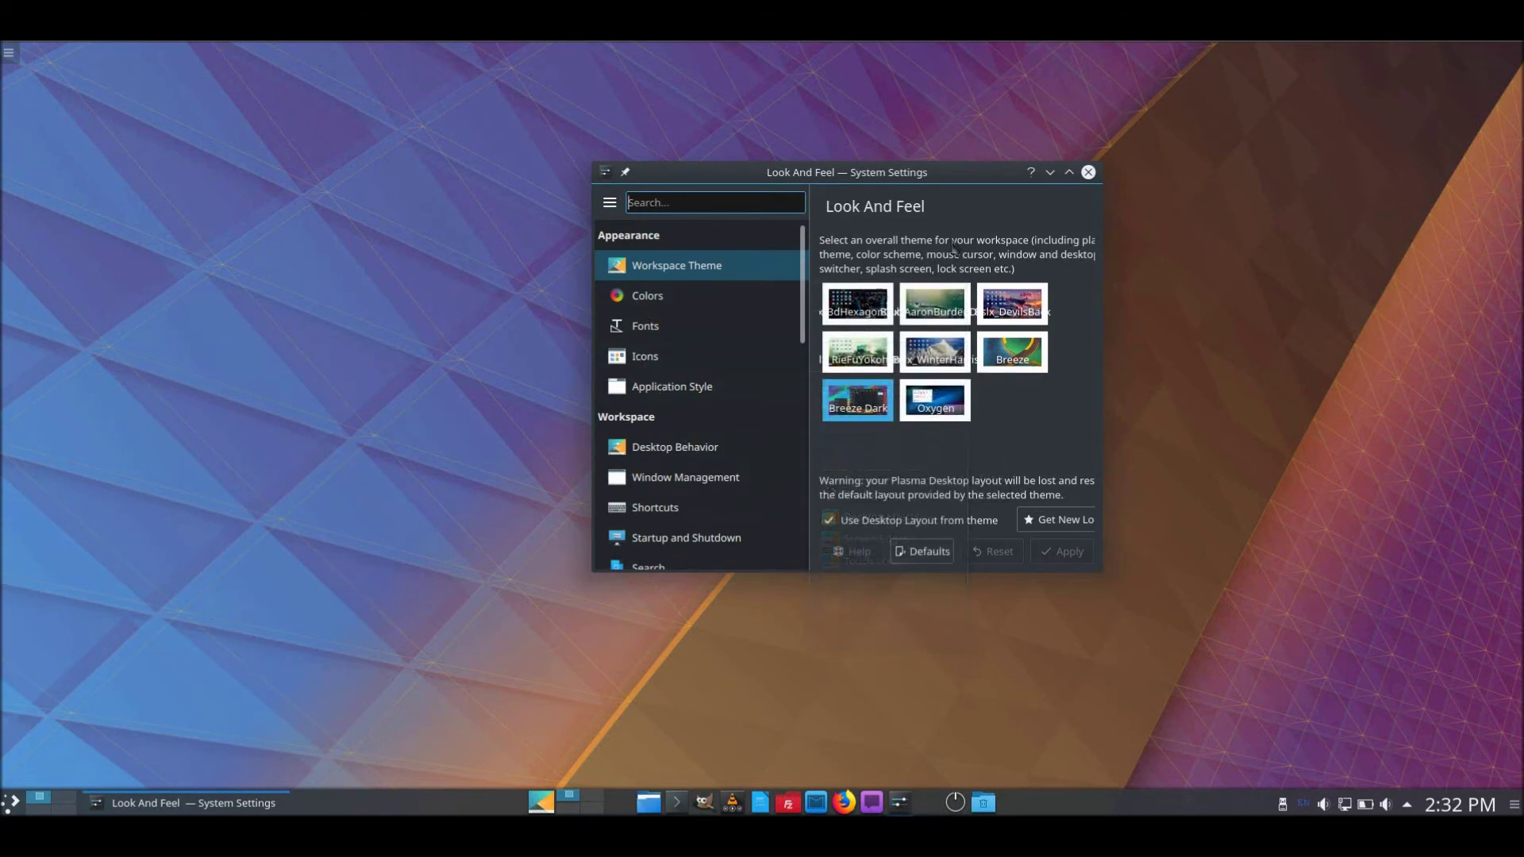
drag(971, 173, 813, 244)
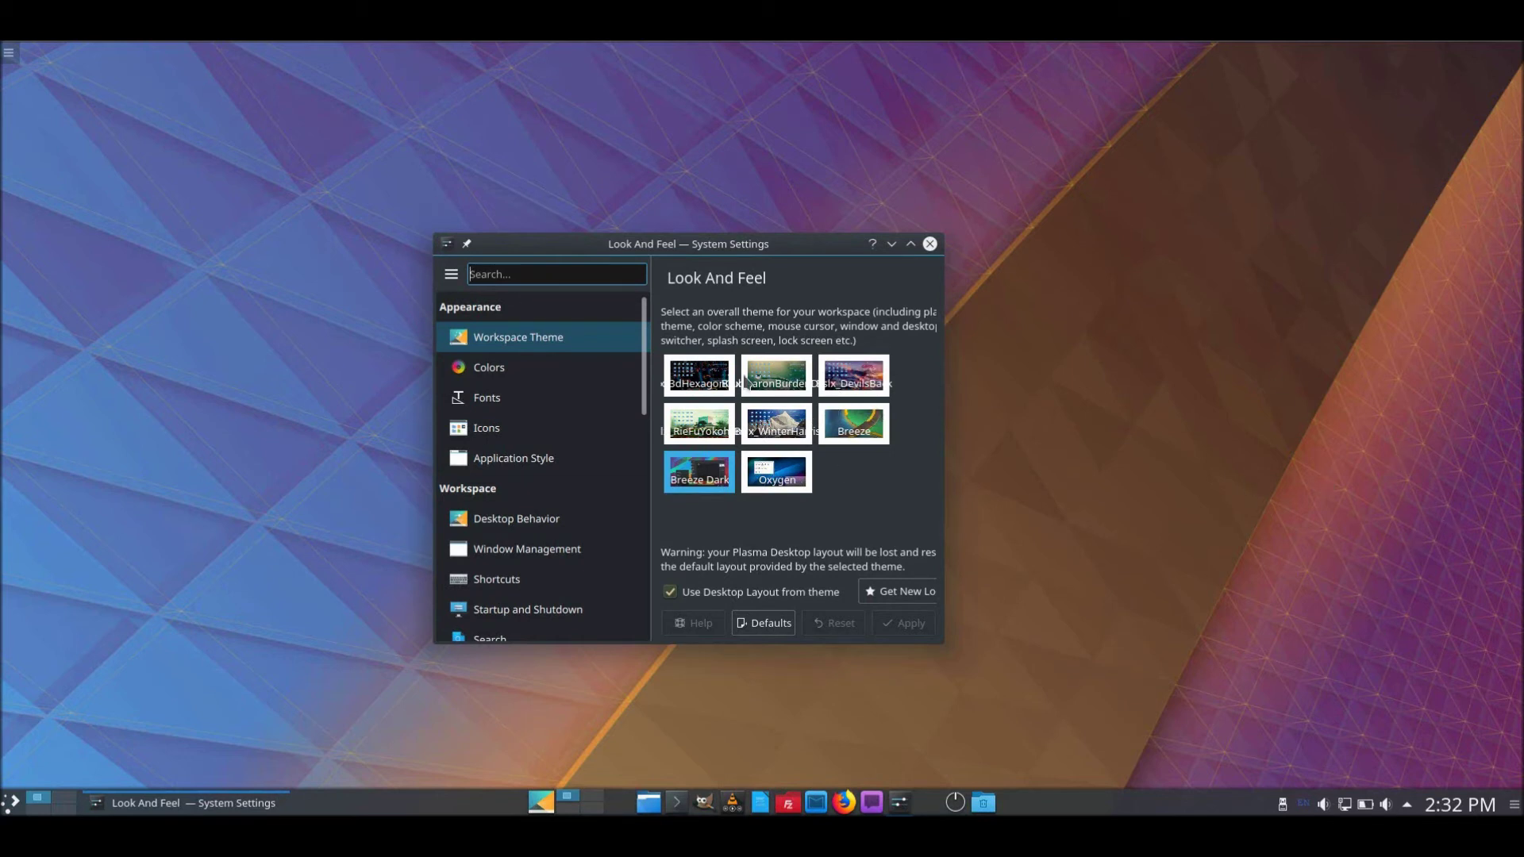
click(786, 381)
click(776, 594)
click(878, 631)
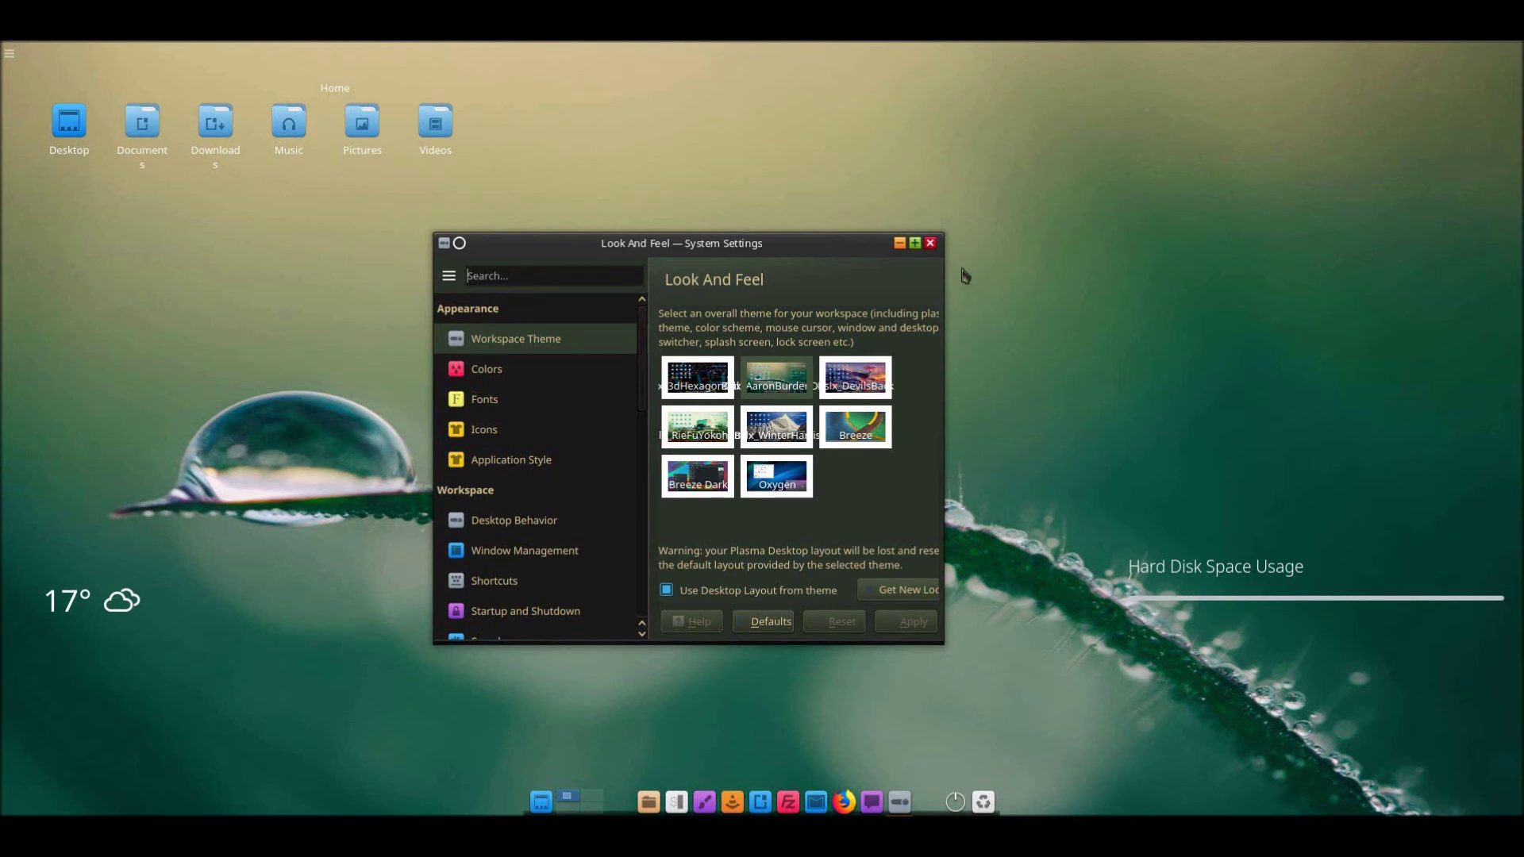
Apply the Breeze Dark look and feel theme with its desktop layout and close System Settings.
click(720, 592)
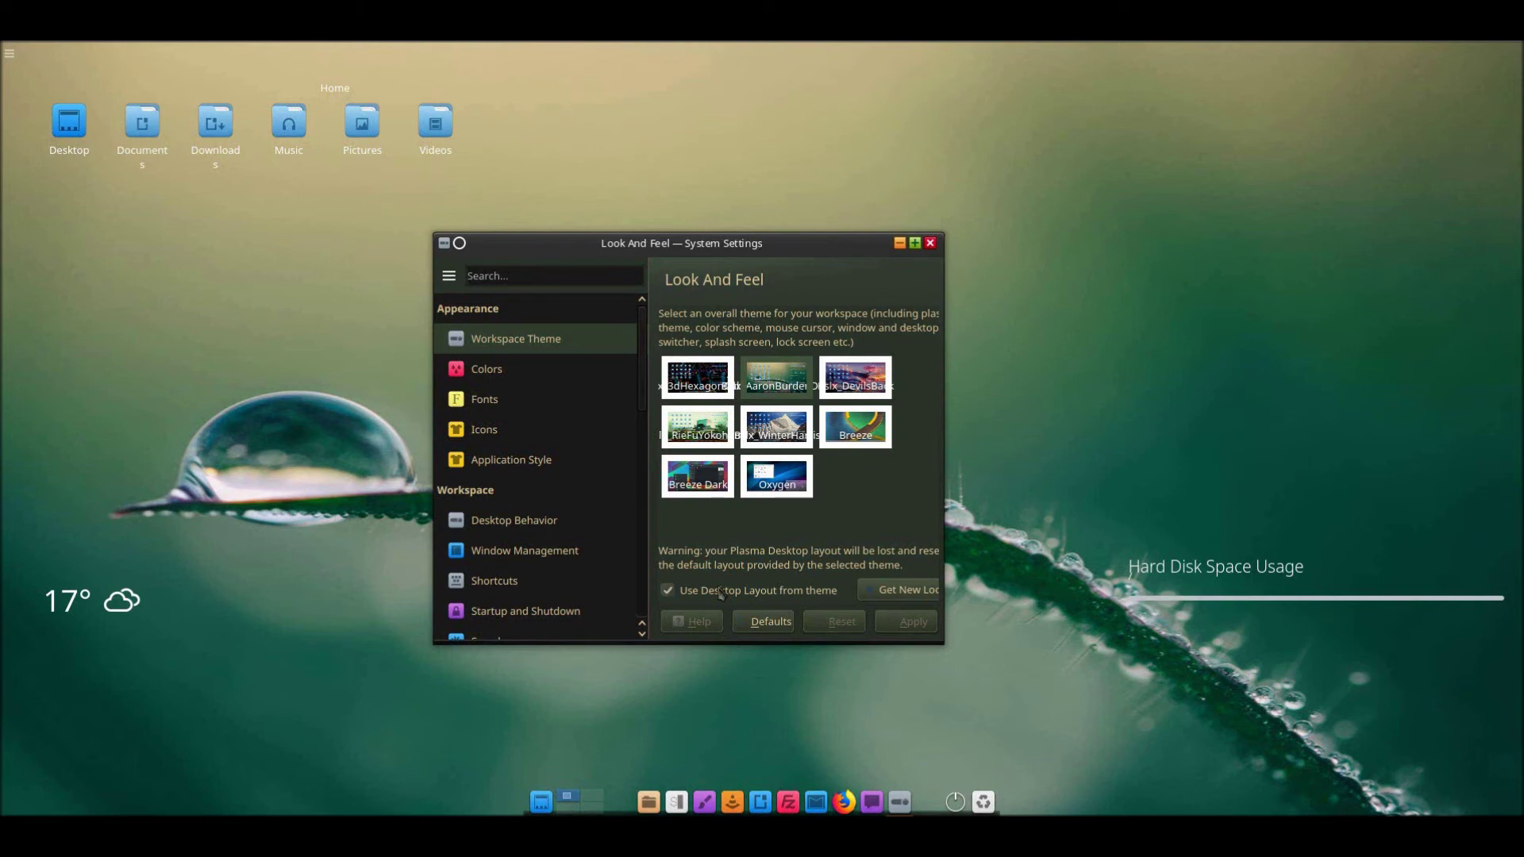
click(714, 484)
click(726, 592)
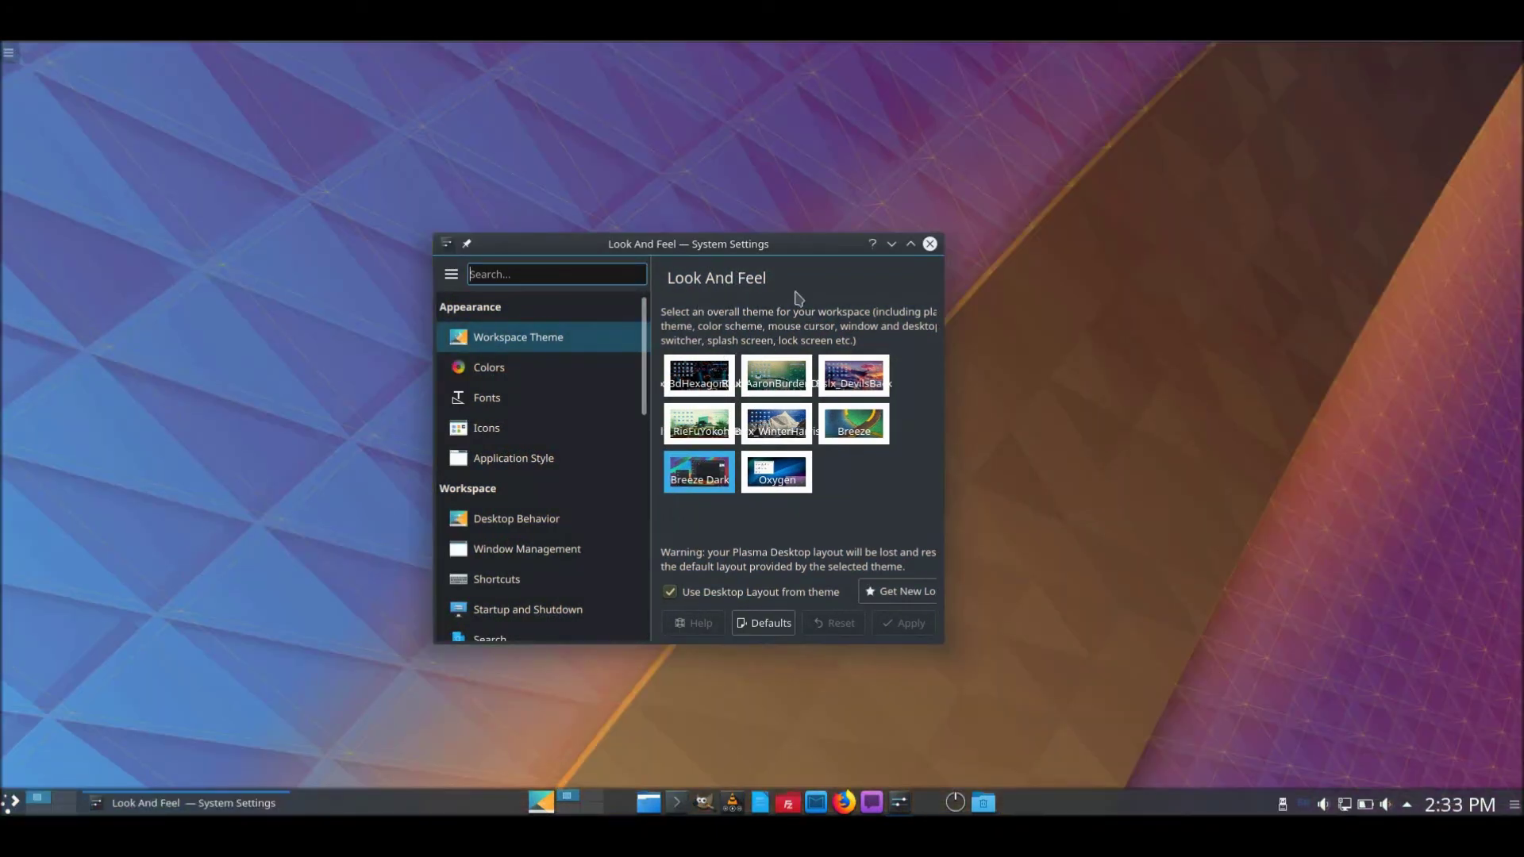
click(929, 243)
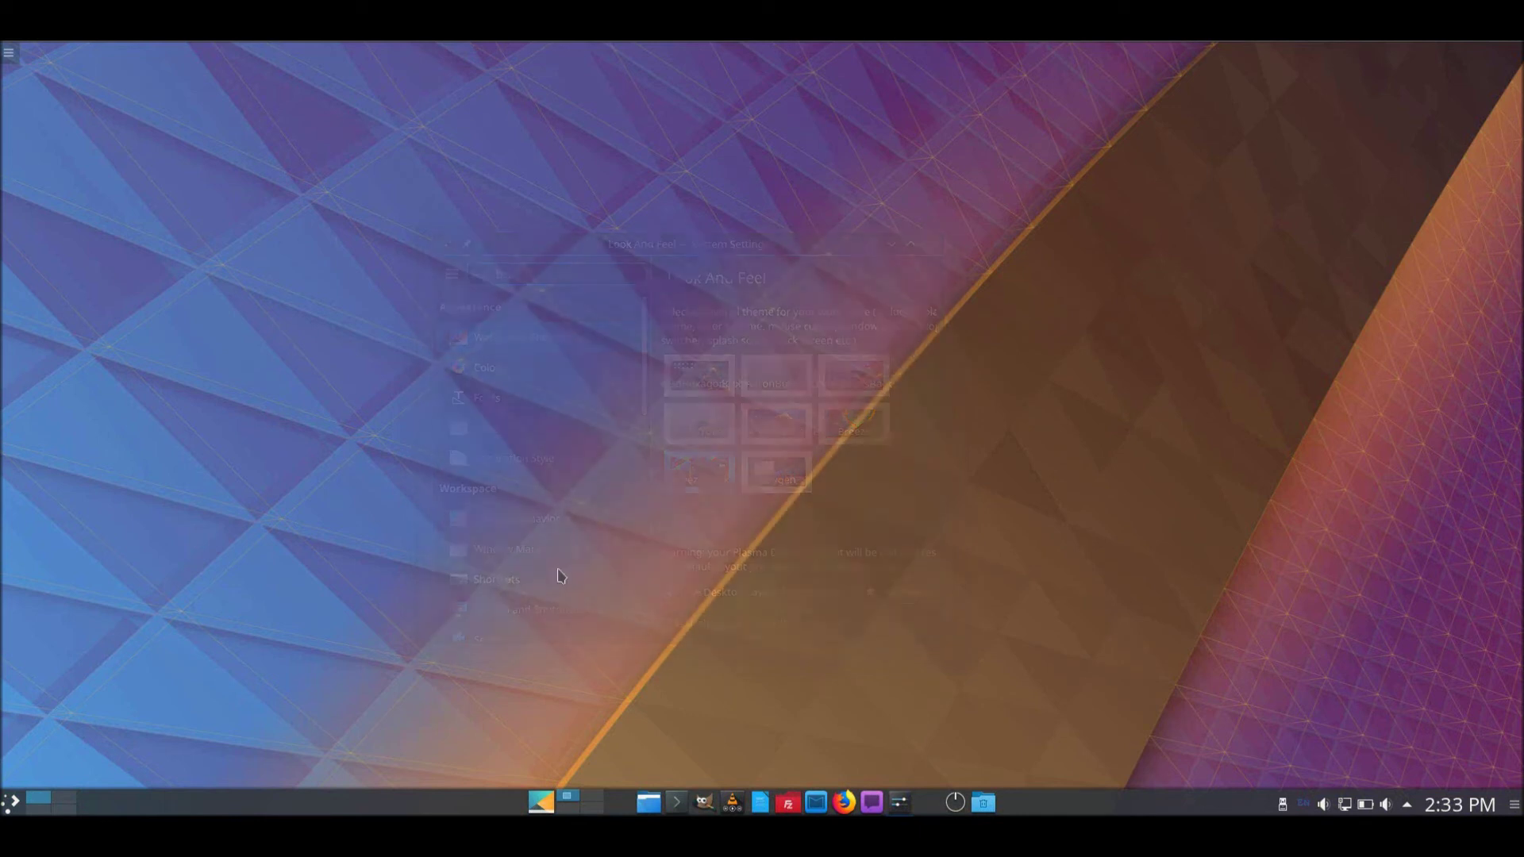
Look through the programs in the application launcher's Settings category, return to all categories, and close the launcher.
click(11, 803)
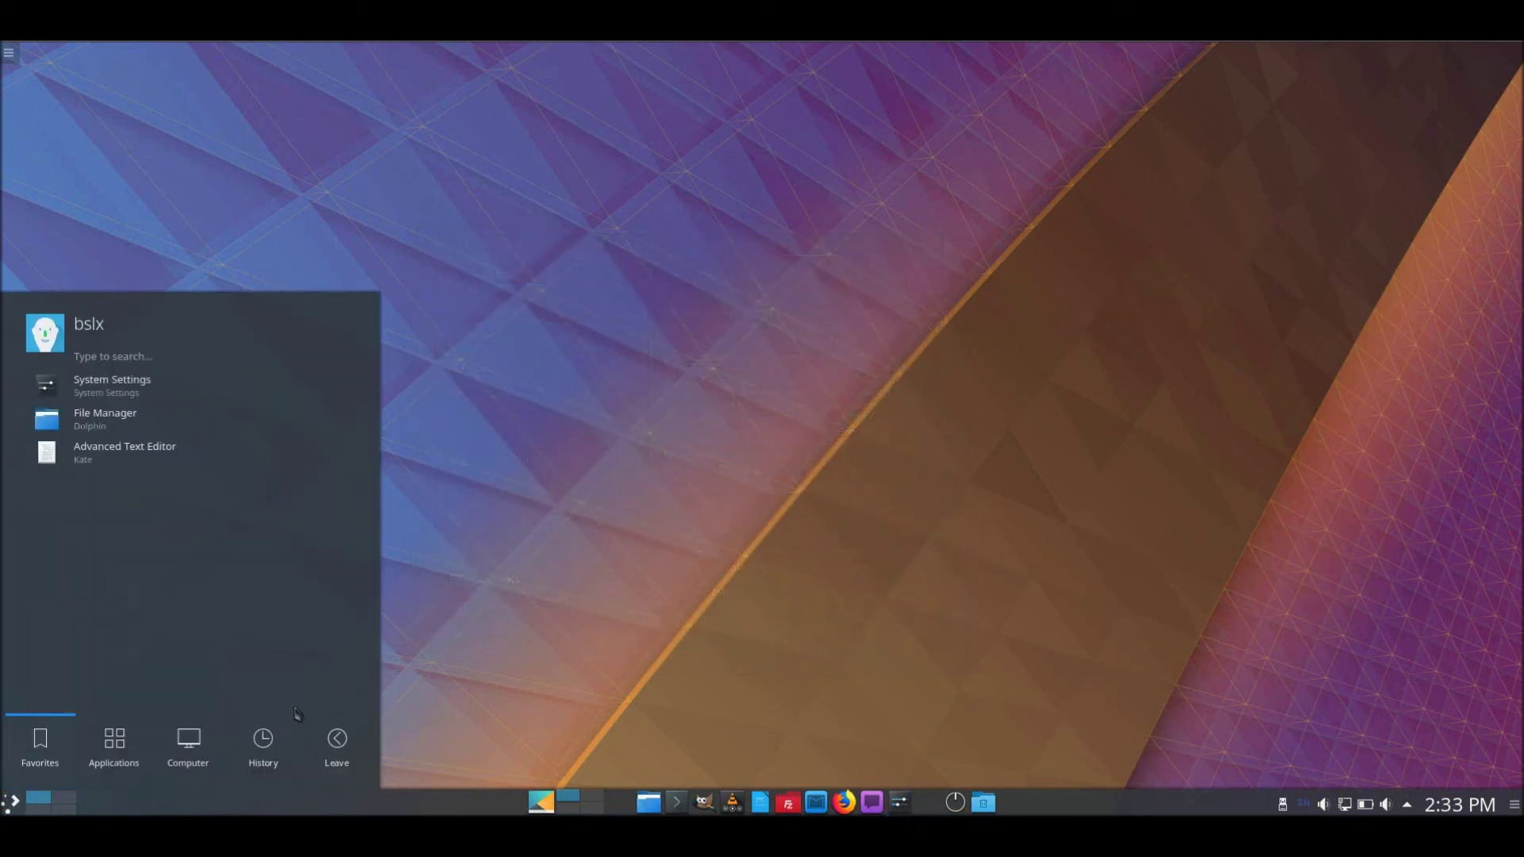
click(111, 746)
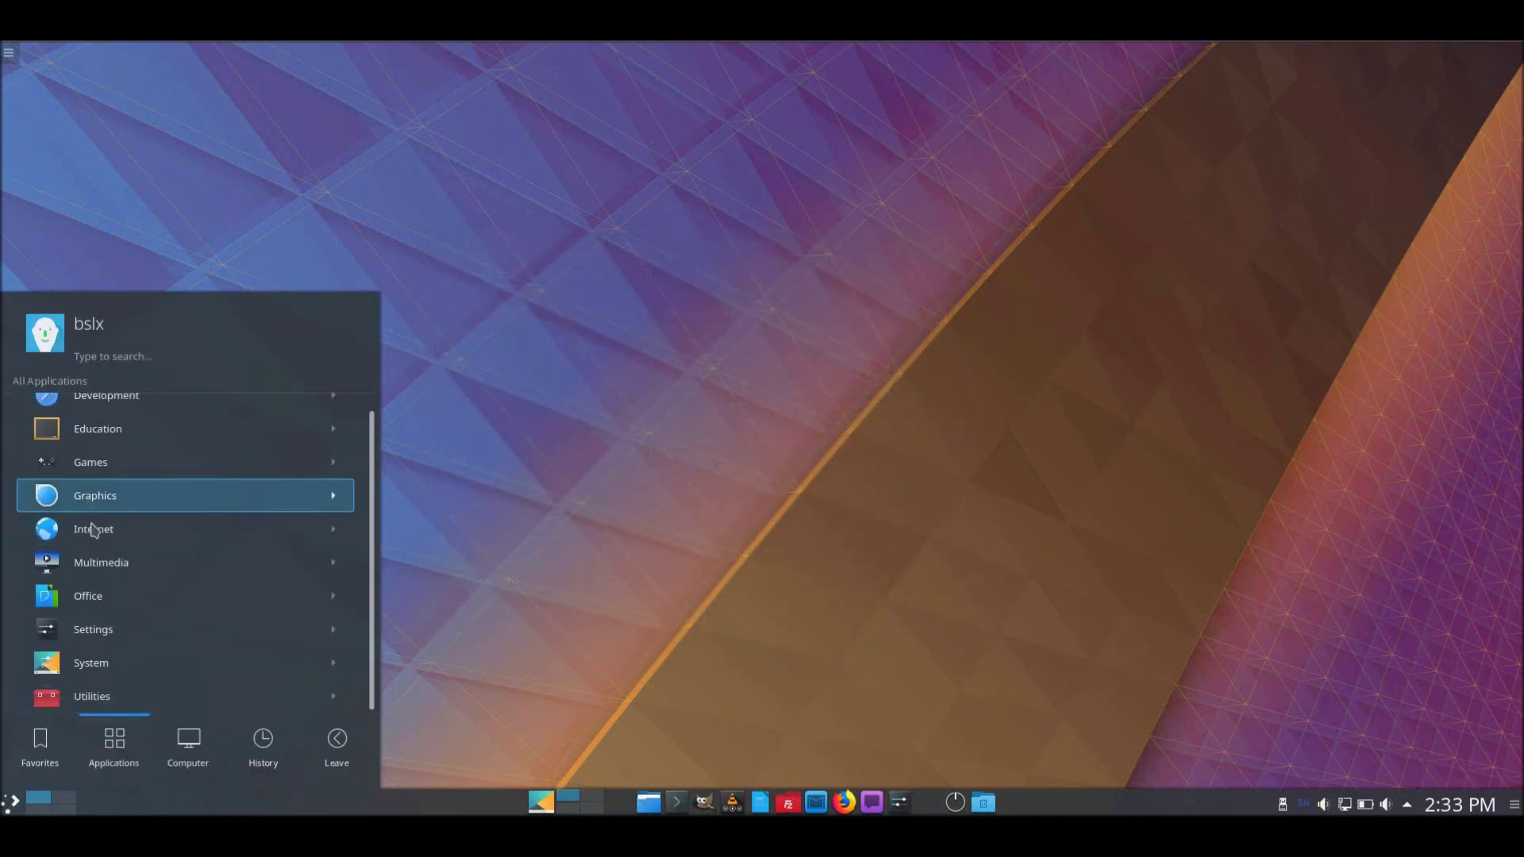
scroll(94, 635, up, 1)
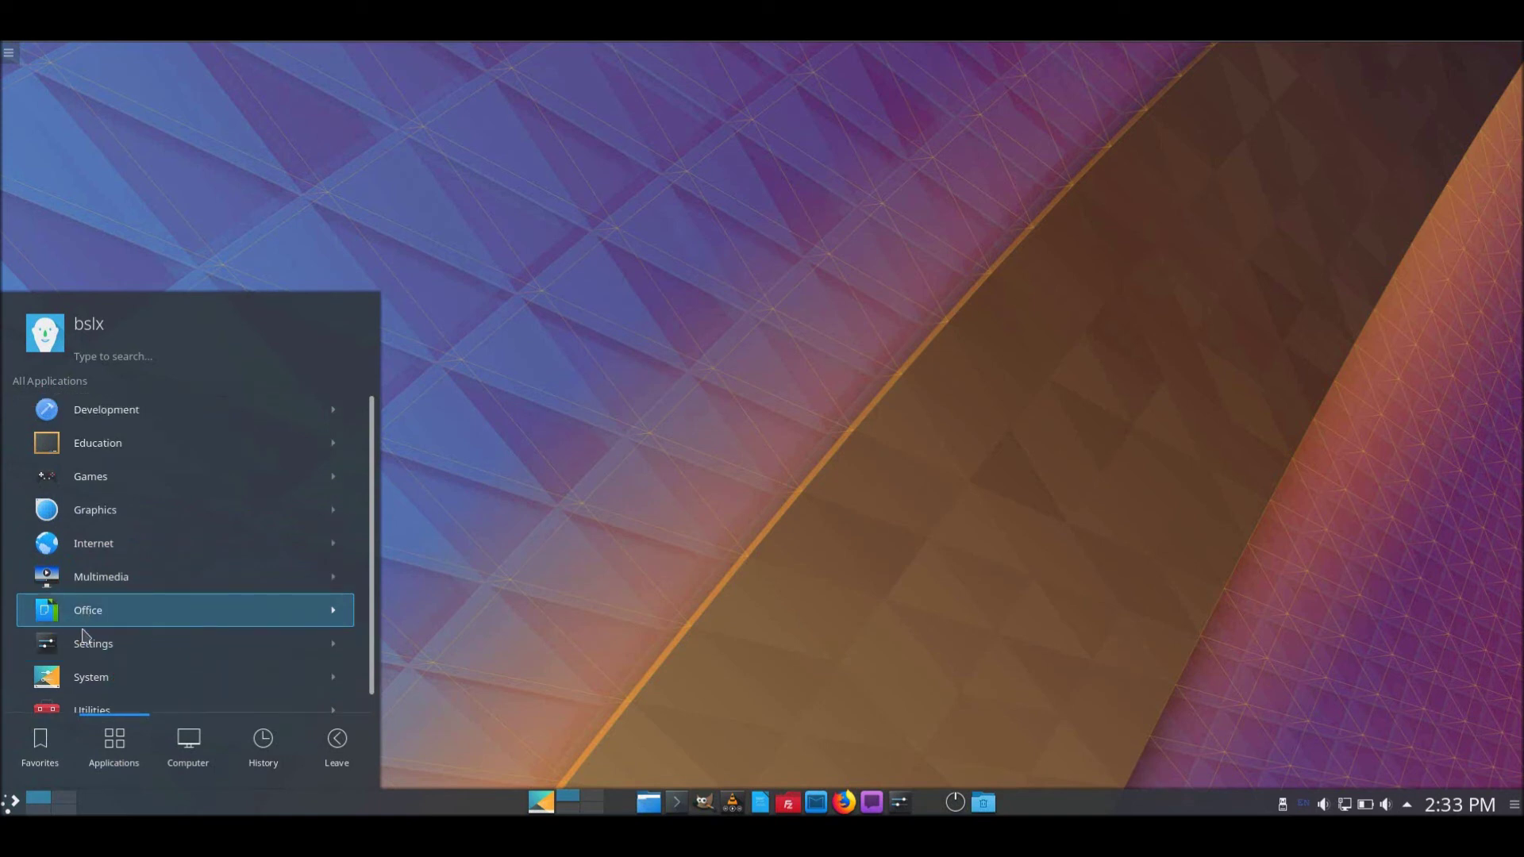
click(139, 643)
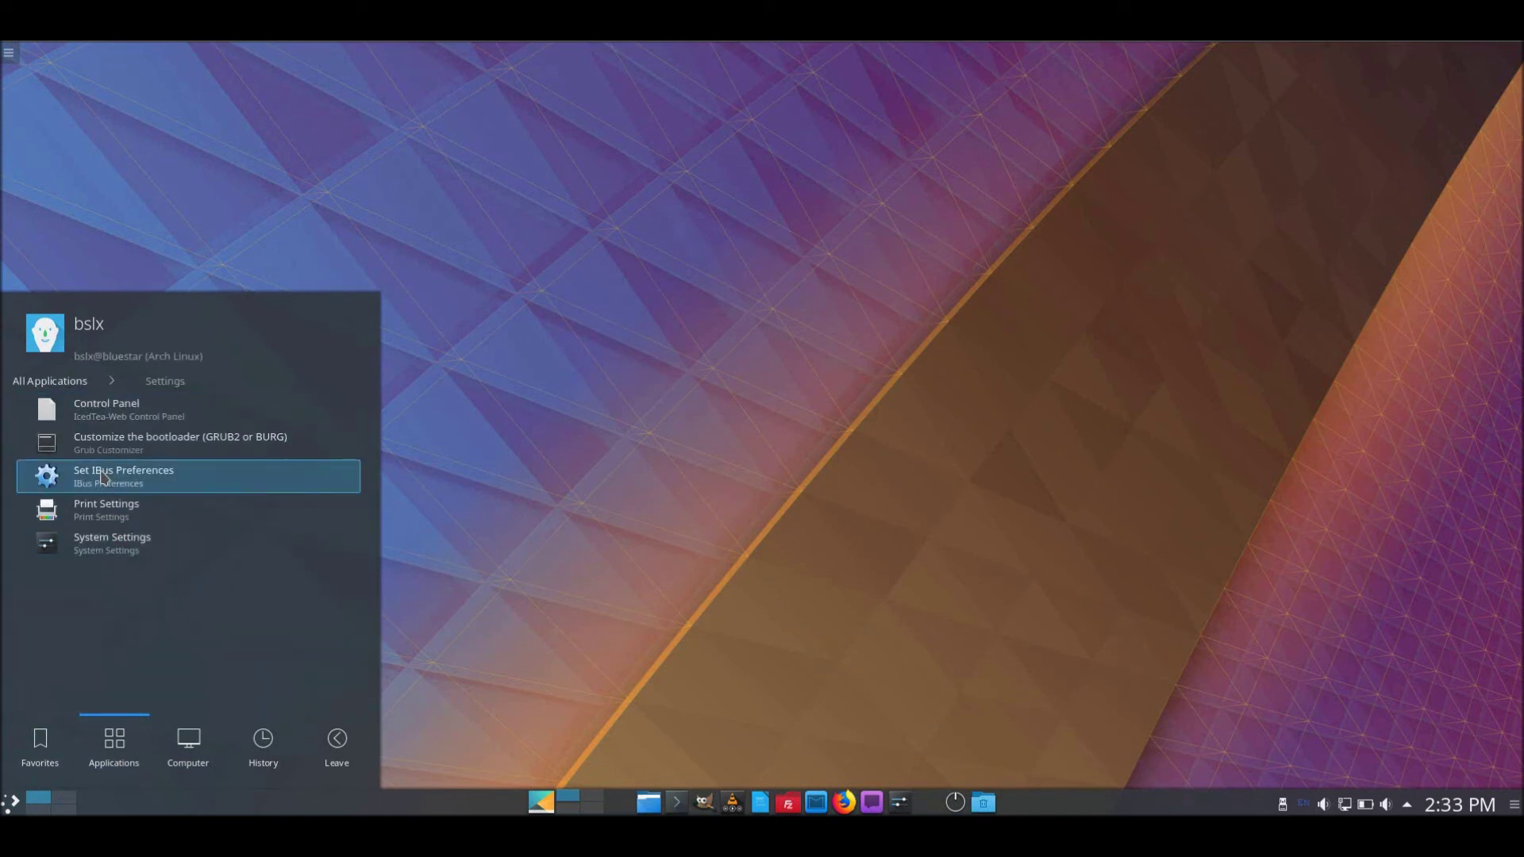
click(76, 382)
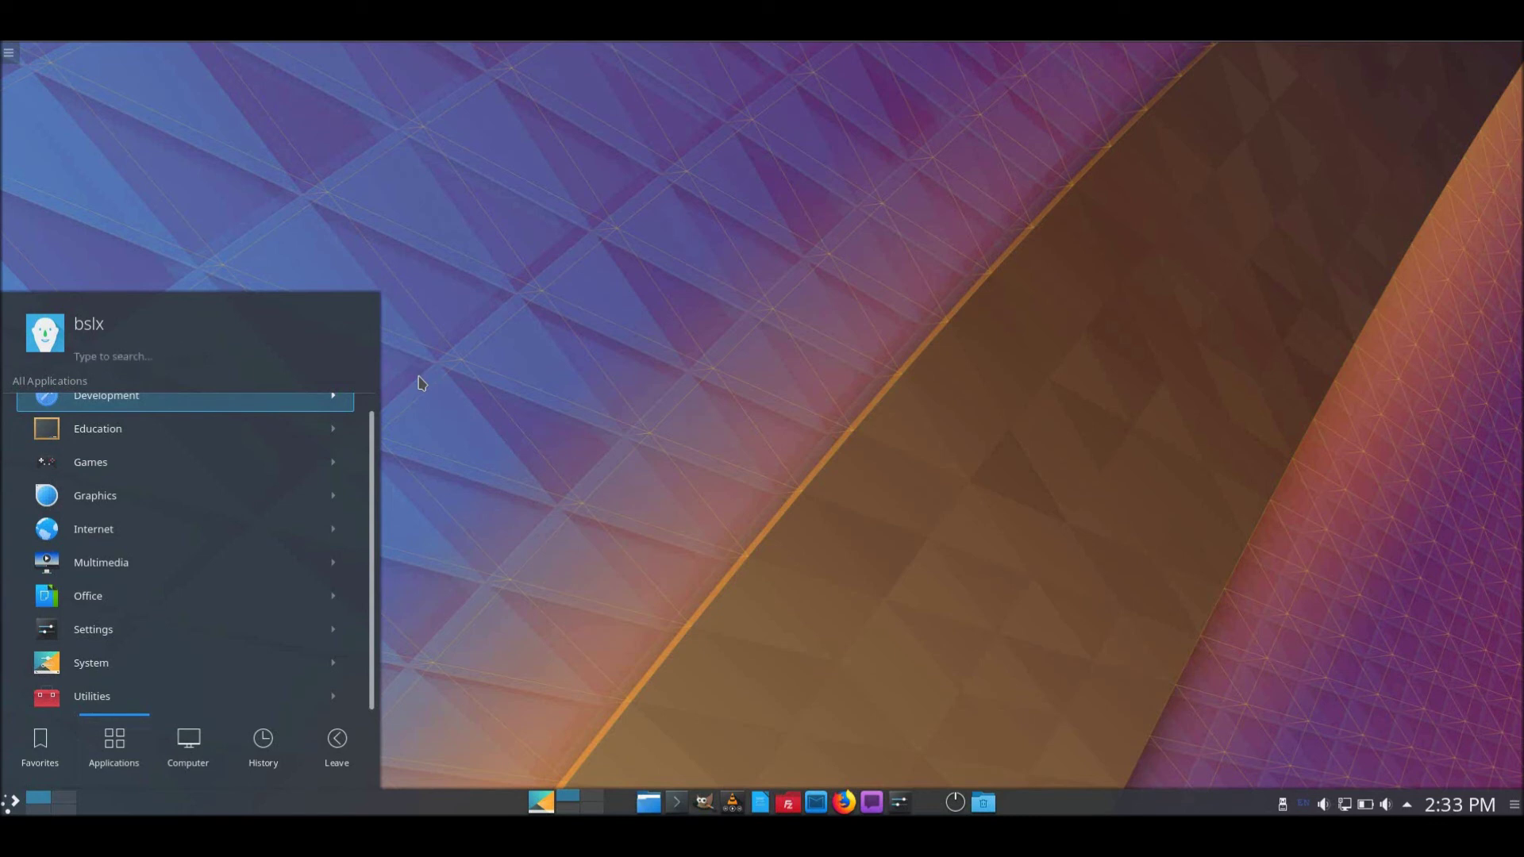
click(429, 366)
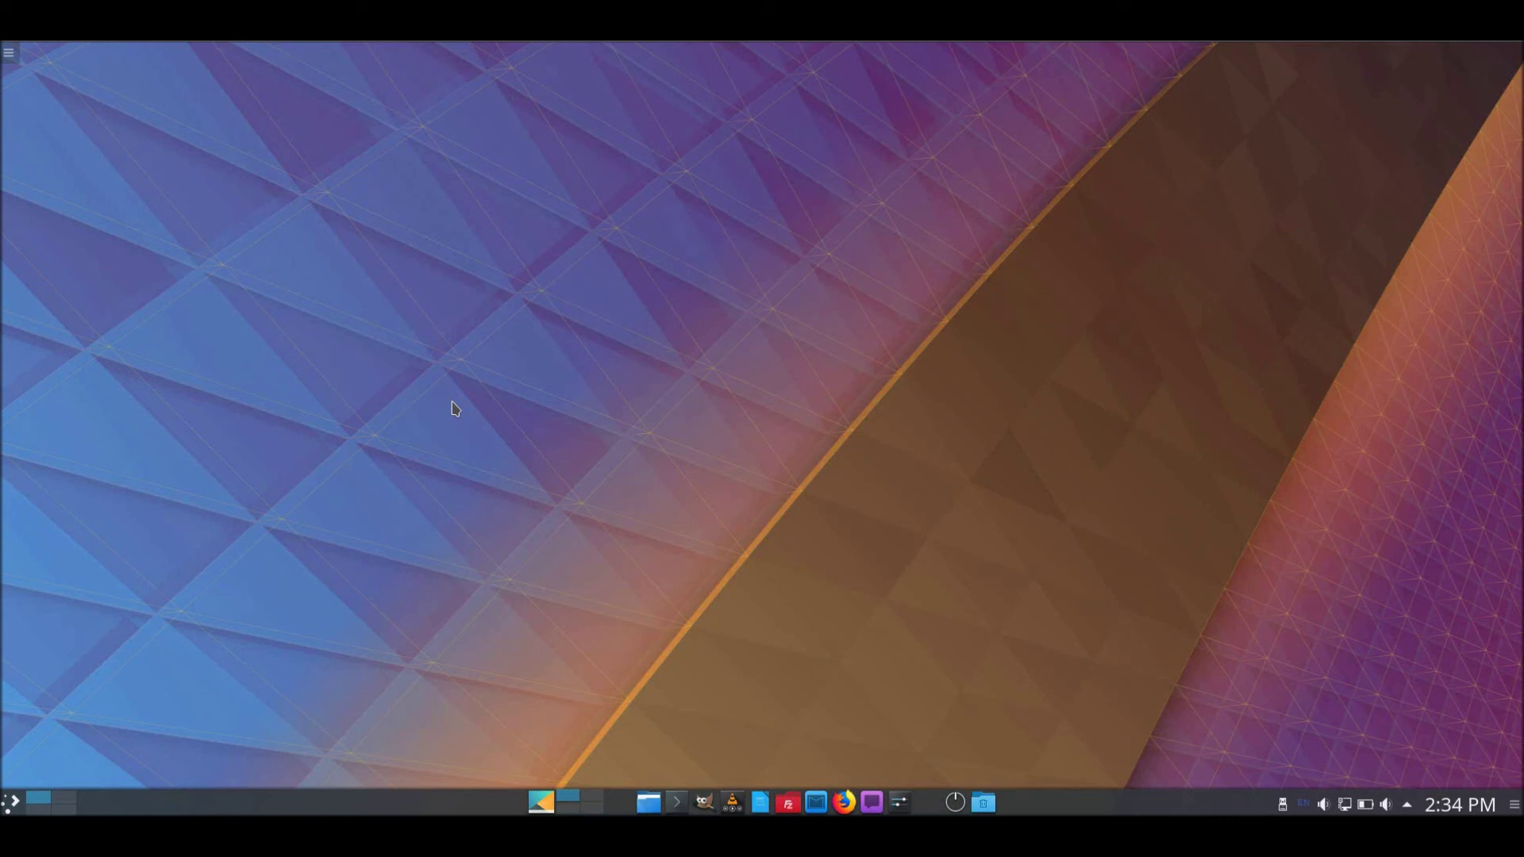
View the options in the desktop toolbox menu and dismiss it.
click(8, 54)
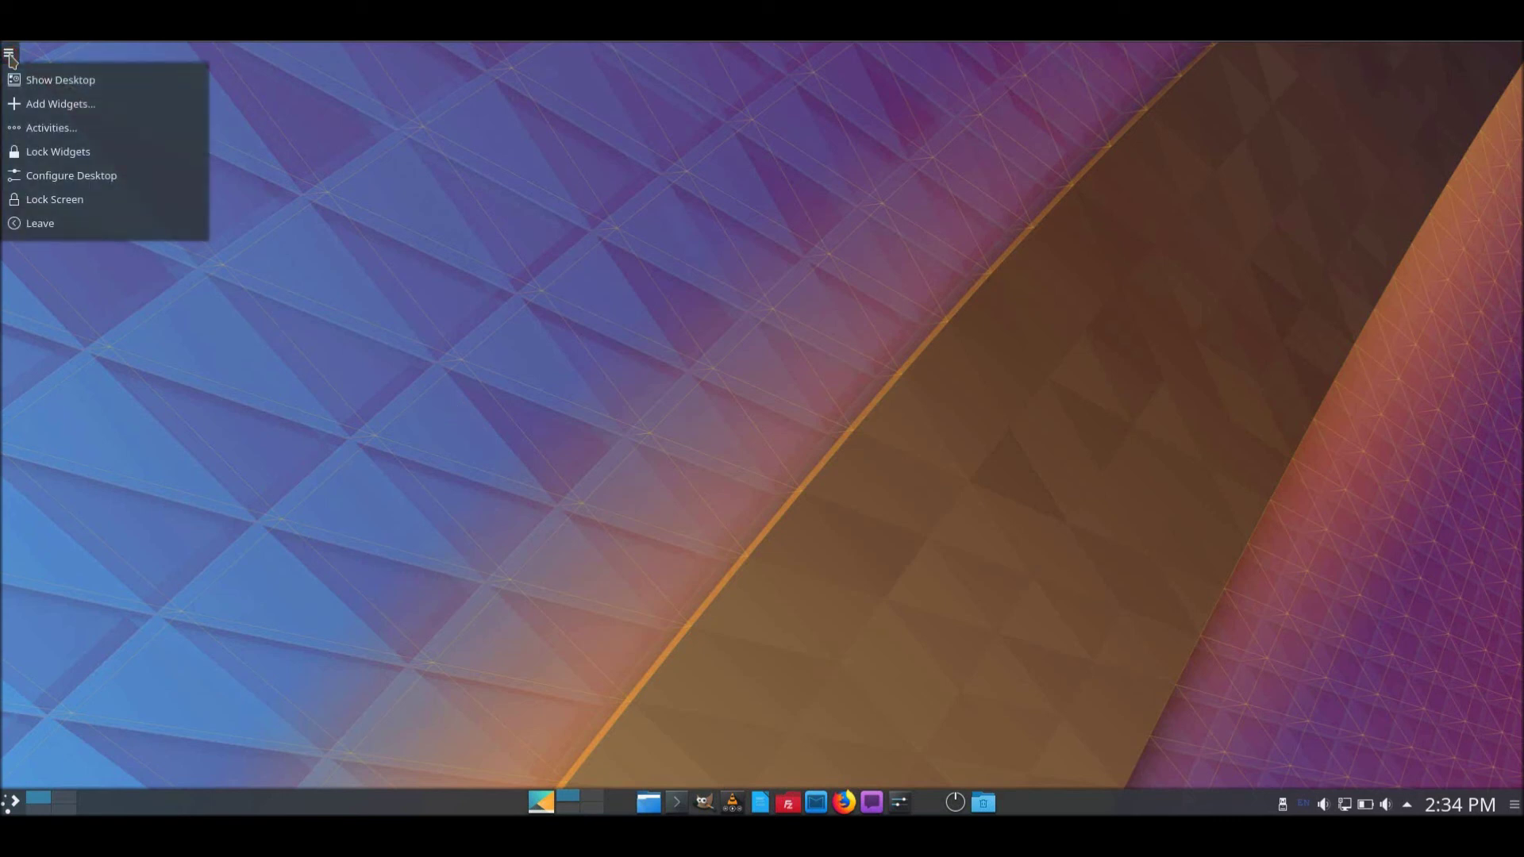
click(387, 488)
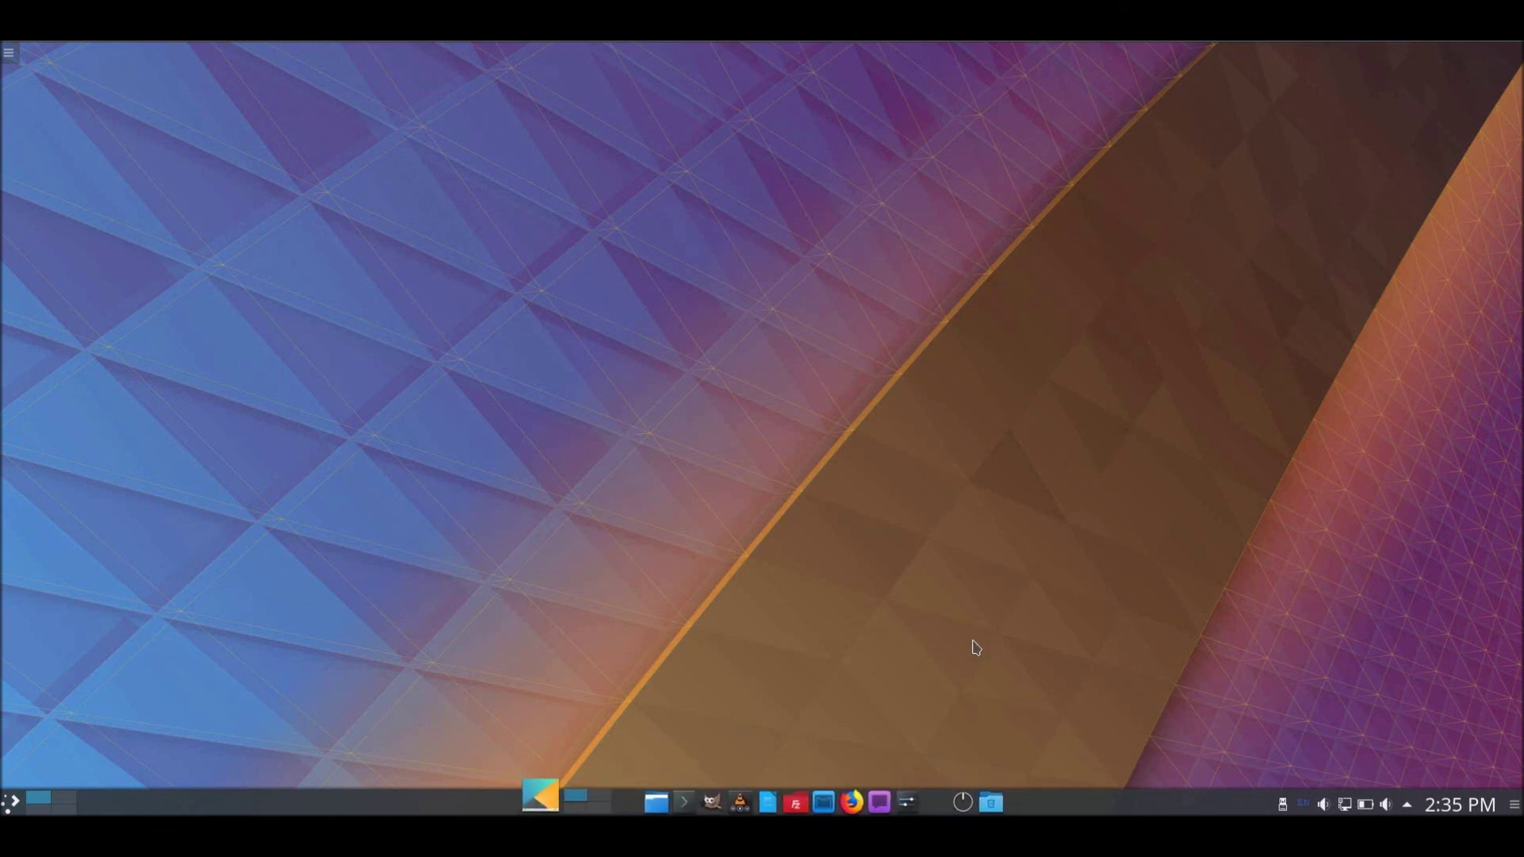
Bring up the session leave screen and shut down the system.
click(962, 791)
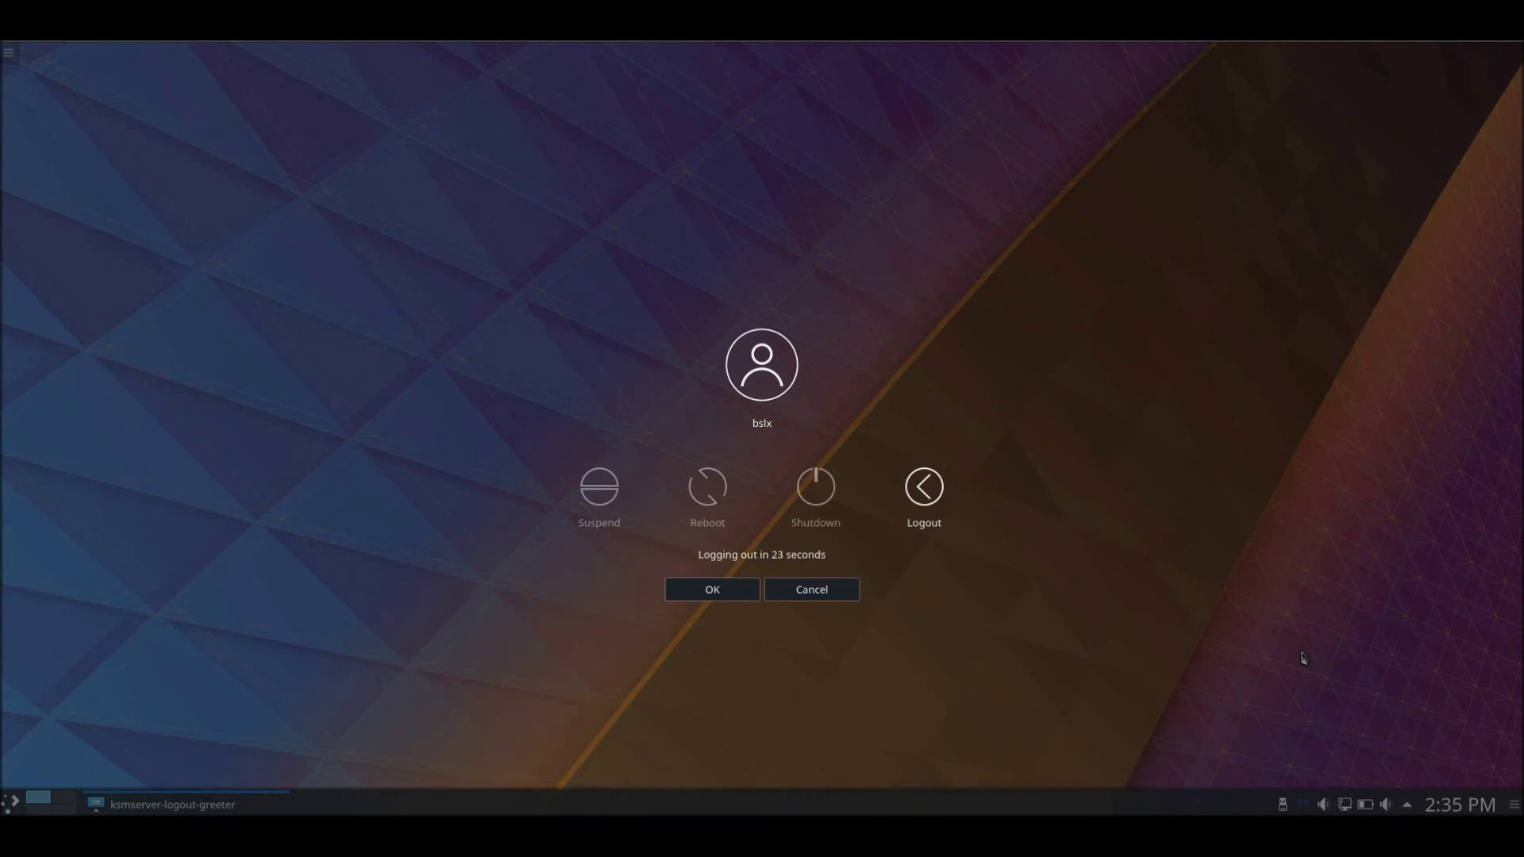
click(824, 498)
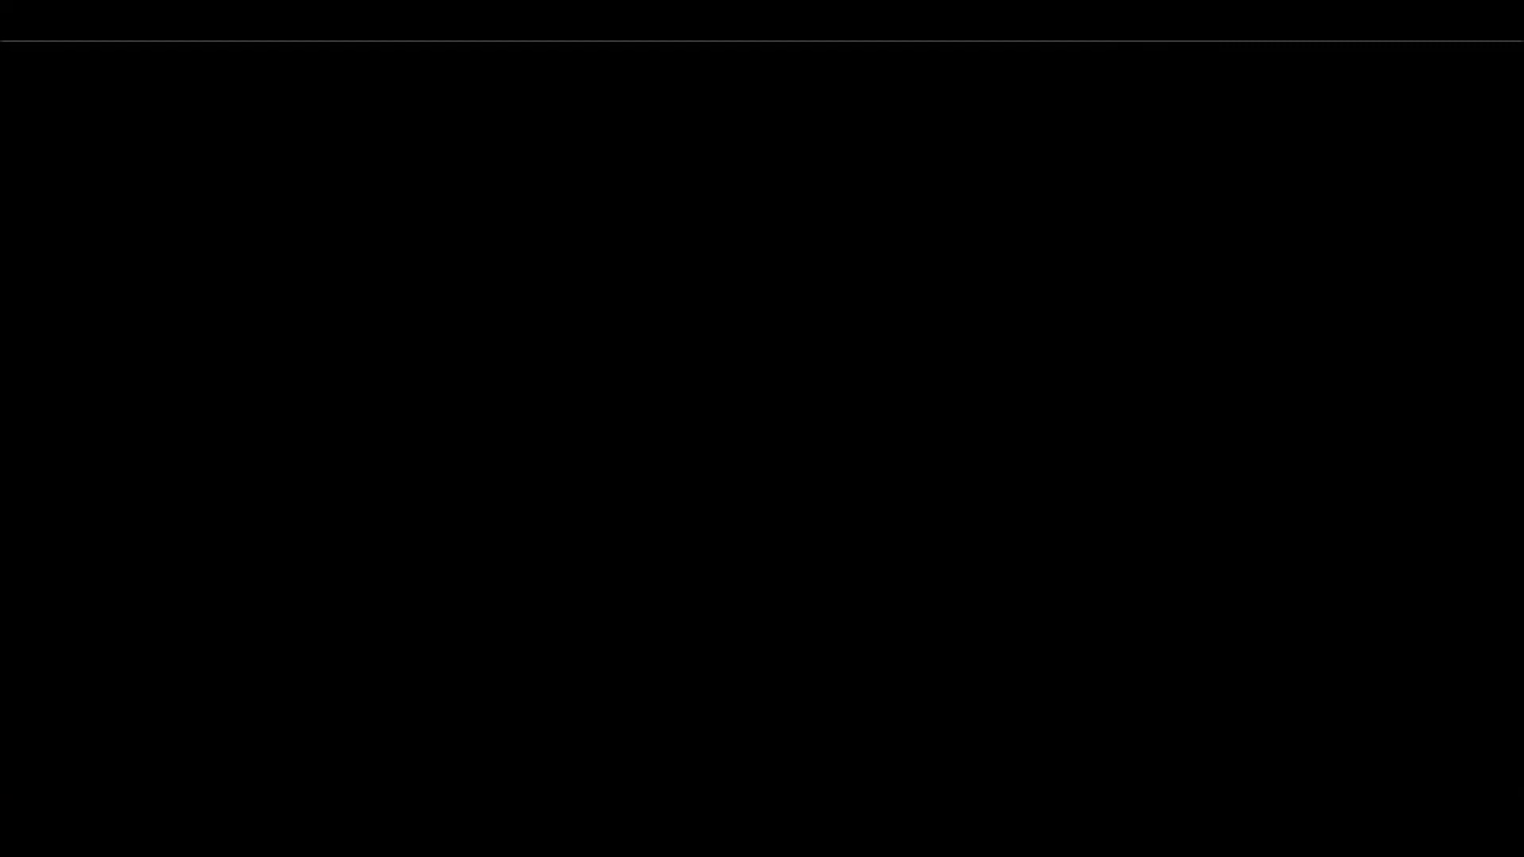
click(1343, 850)
right_click(1325, 751)
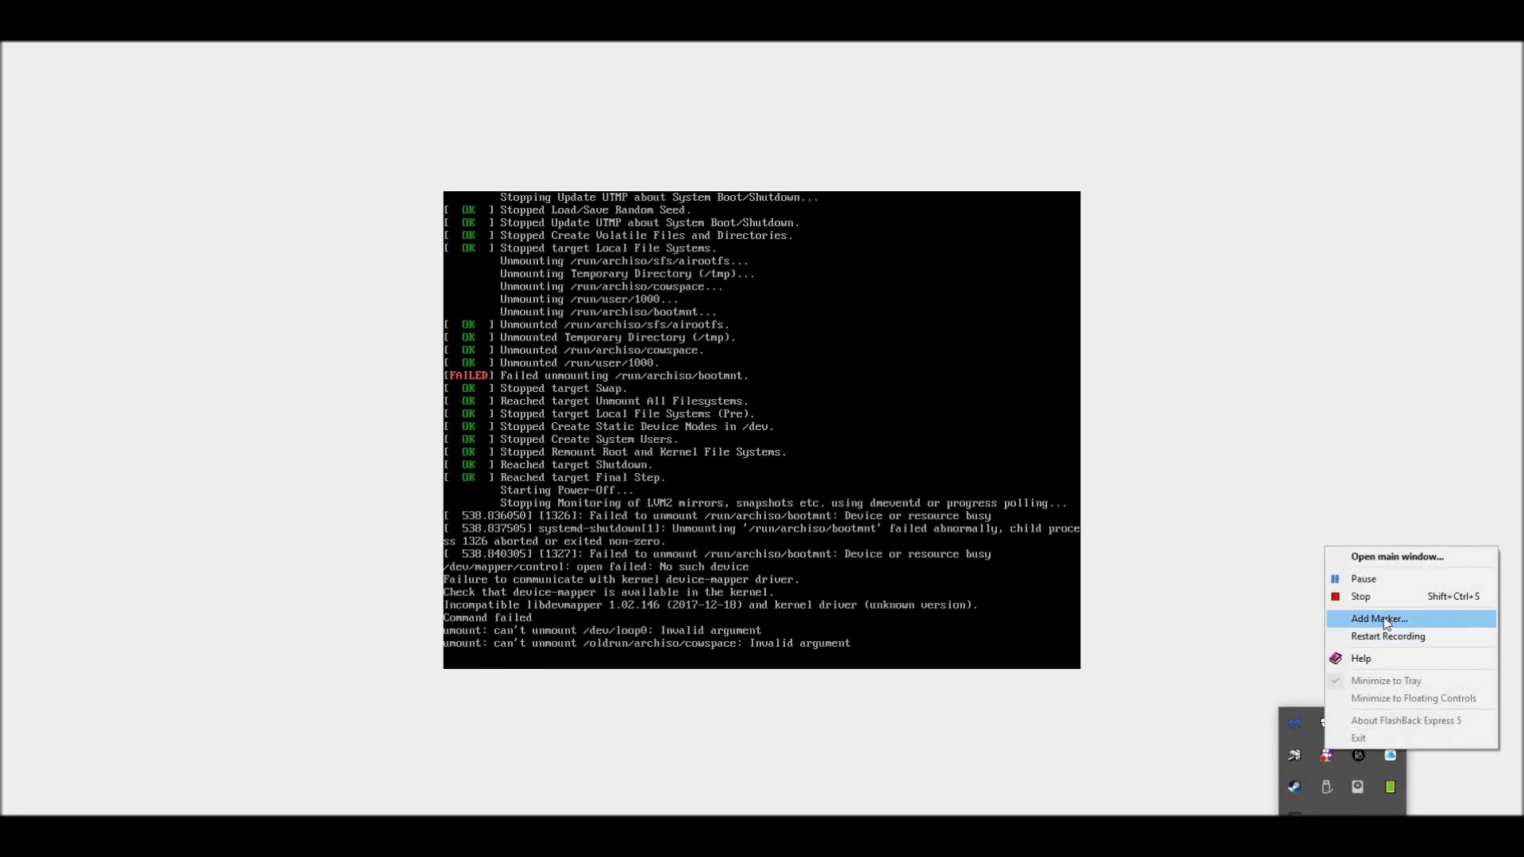
click(1386, 597)
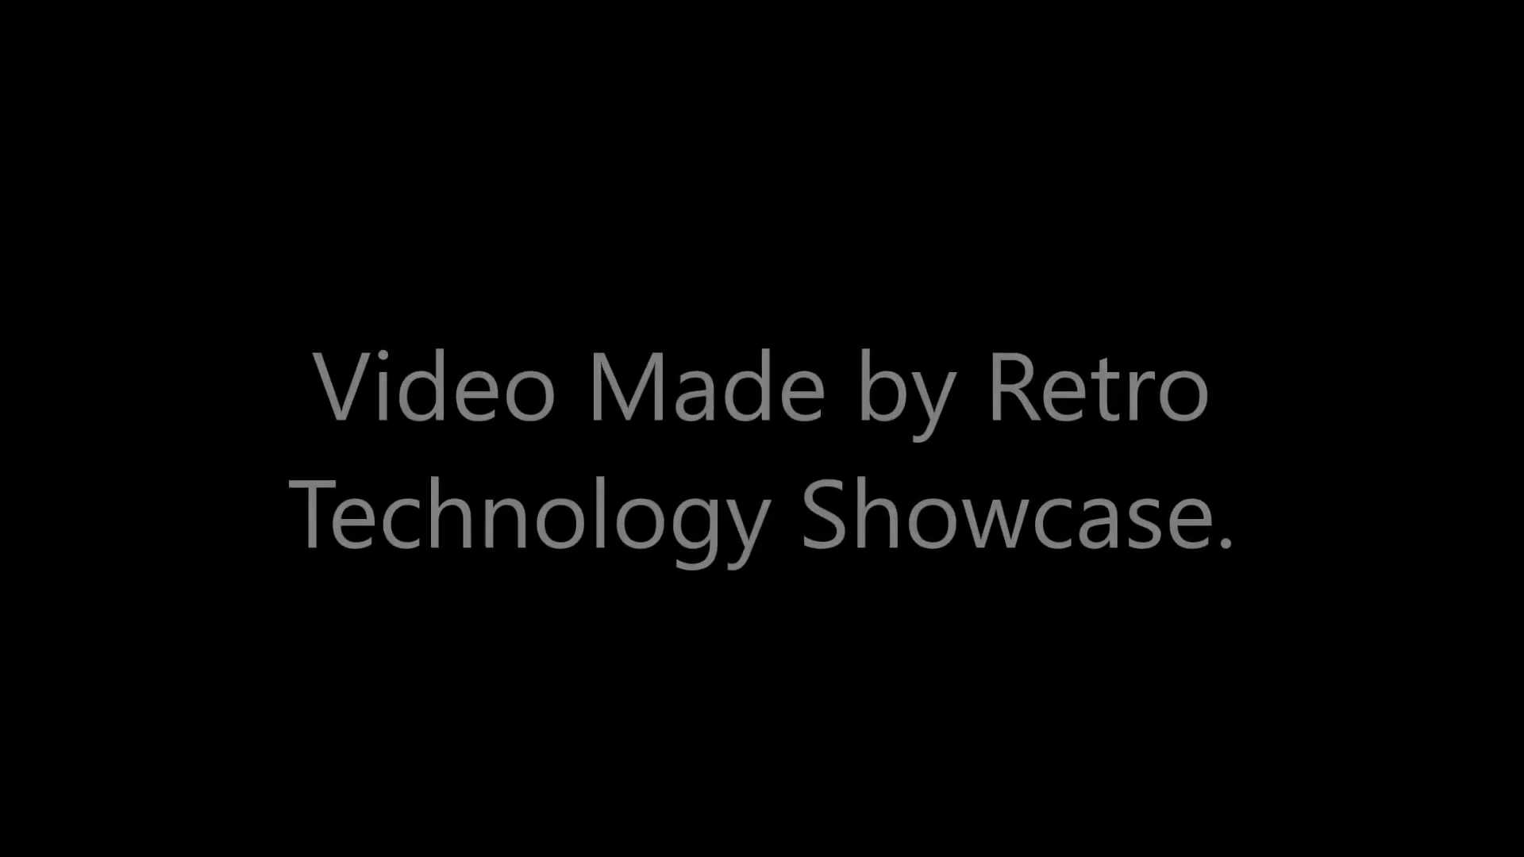